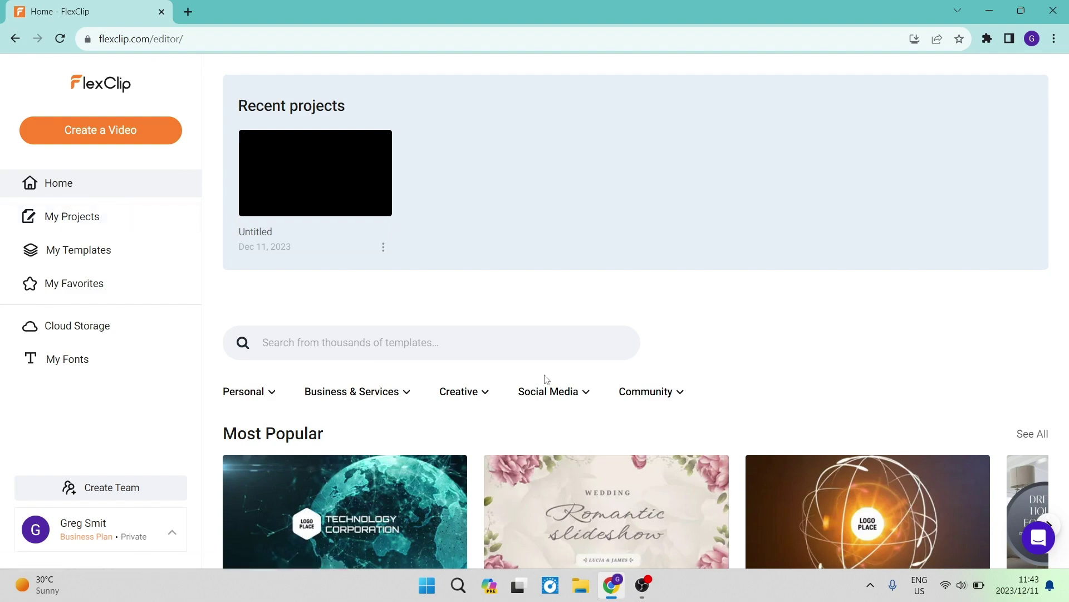
Step: Browse the FlexClip home page and open the My Projects list
{"action": "scroll", "coordinate": [546, 373], "scroll_direction": "down", "scroll_amount": 1}
{"action": "scroll", "coordinate": [546, 365], "scroll_direction": "down", "scroll_amount": 3}
{"action": "scroll", "coordinate": [546, 364], "scroll_direction": "up", "scroll_amount": 3}
{"action": "scroll", "coordinate": [545, 365], "scroll_direction": "down", "scroll_amount": 10}
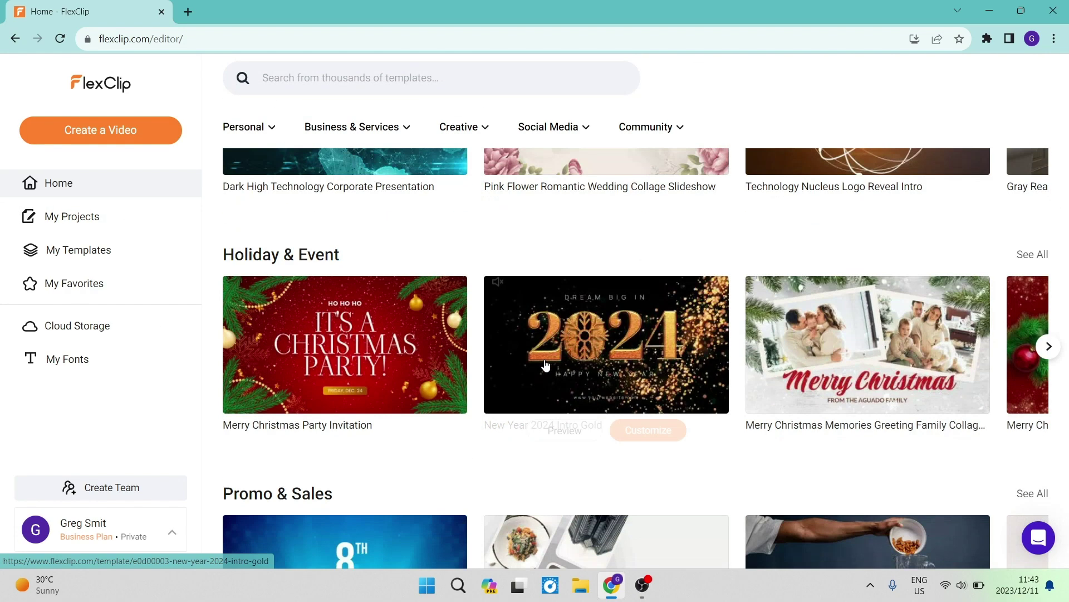
{"action": "scroll", "coordinate": [545, 365], "scroll_direction": "up", "scroll_amount": 10}
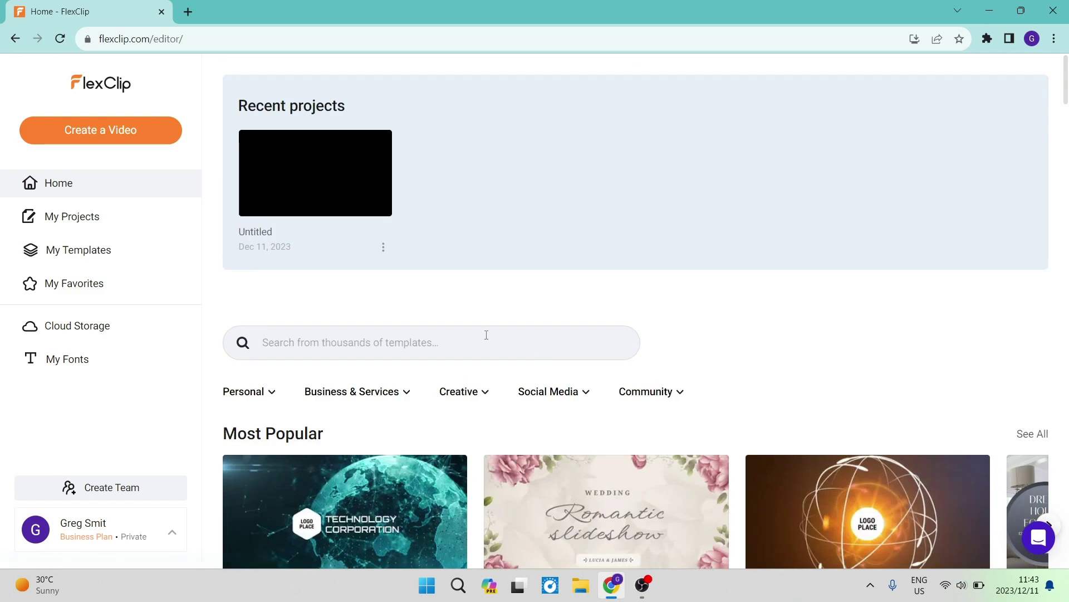
{"action": "scroll", "coordinate": [487, 335], "scroll_direction": "down", "scroll_amount": 3}
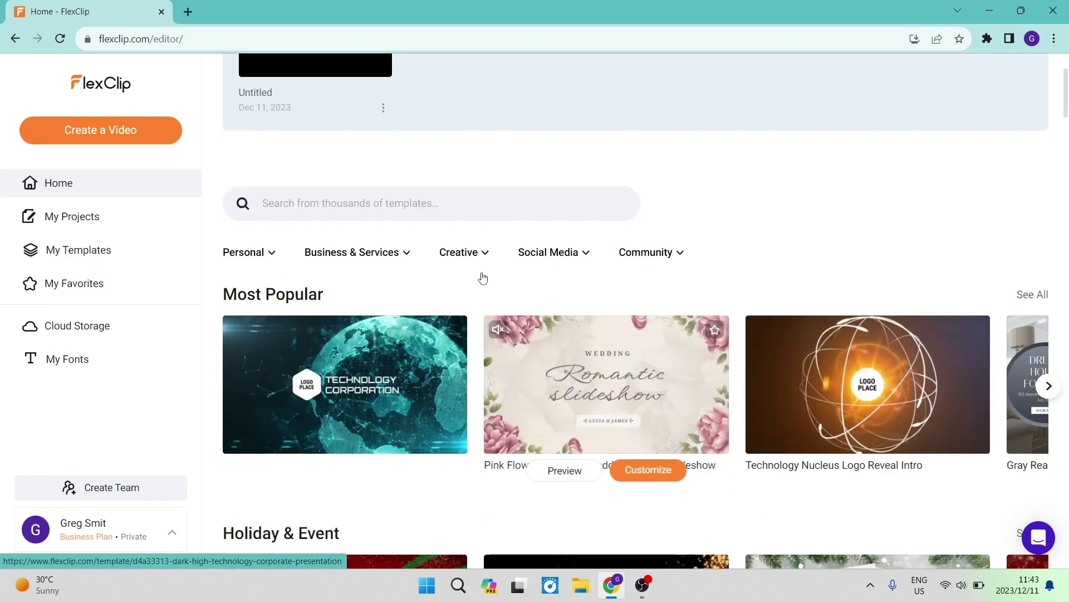
{"action": "scroll", "coordinate": [482, 279], "scroll_direction": "down", "scroll_amount": 5}
{"action": "scroll", "coordinate": [482, 279], "scroll_direction": "up", "scroll_amount": 6}
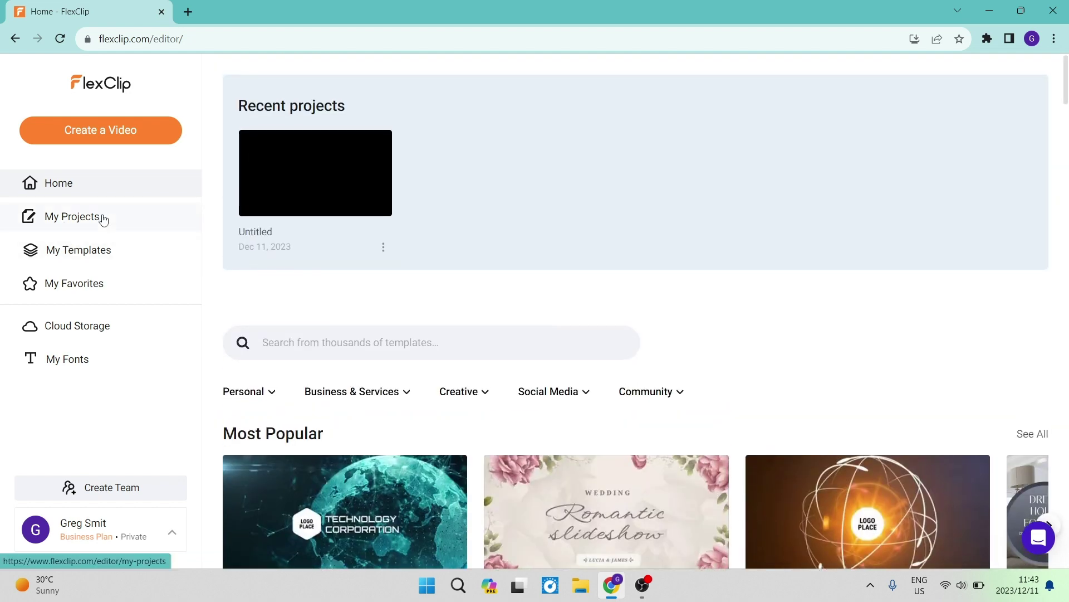
{"action": "left_click", "coordinate": [104, 216]}
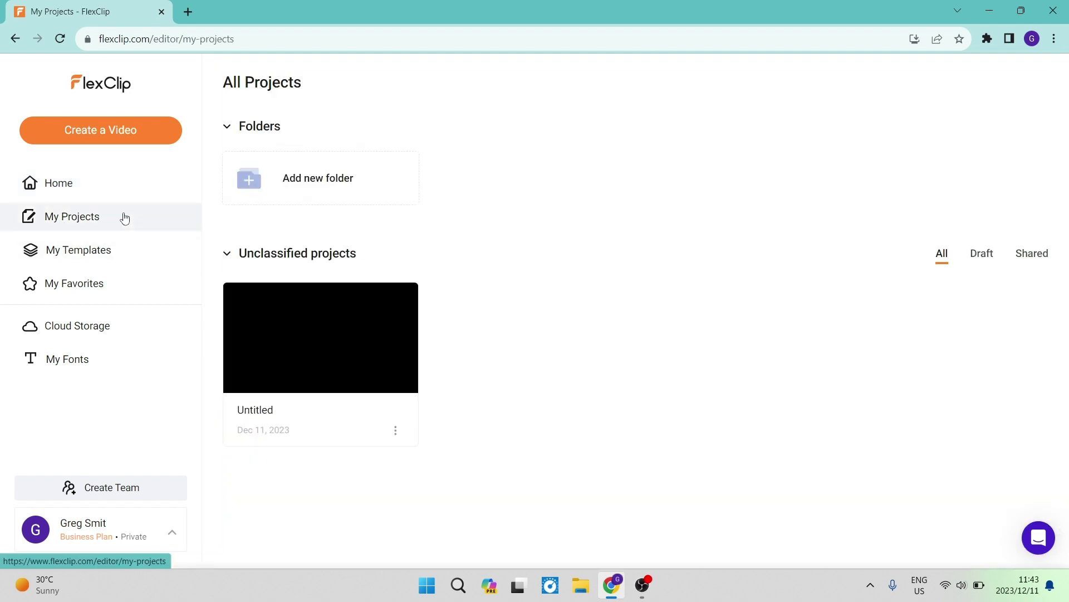
Step: Check My Templates, My Favorites, Cloud Storage (0B of 100.0GB used) and the empty My Fonts page
{"action": "left_click", "coordinate": [91, 256]}
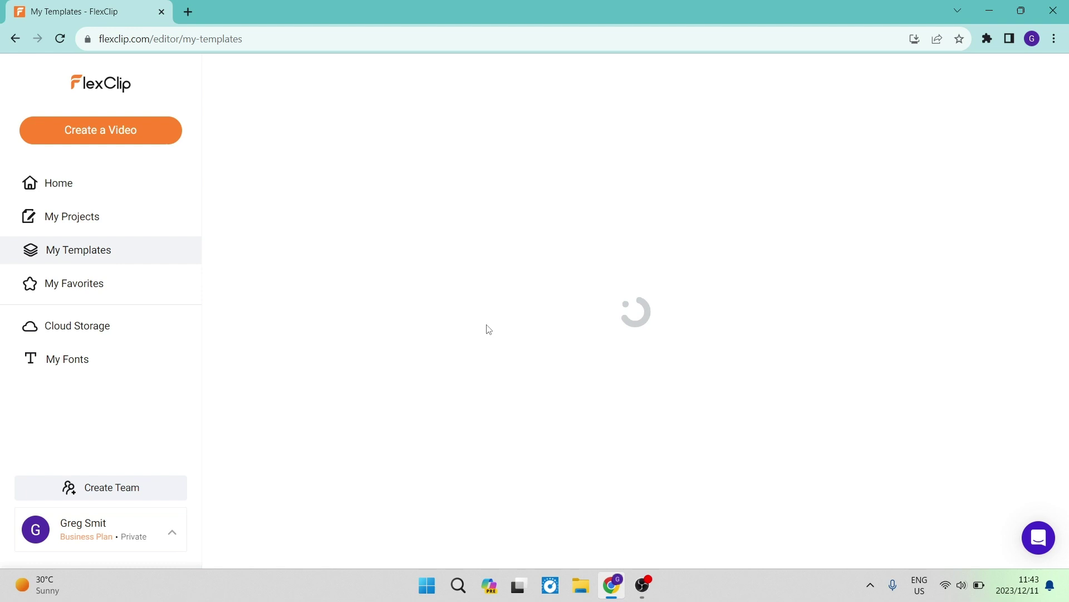
{"action": "left_click", "coordinate": [90, 288]}
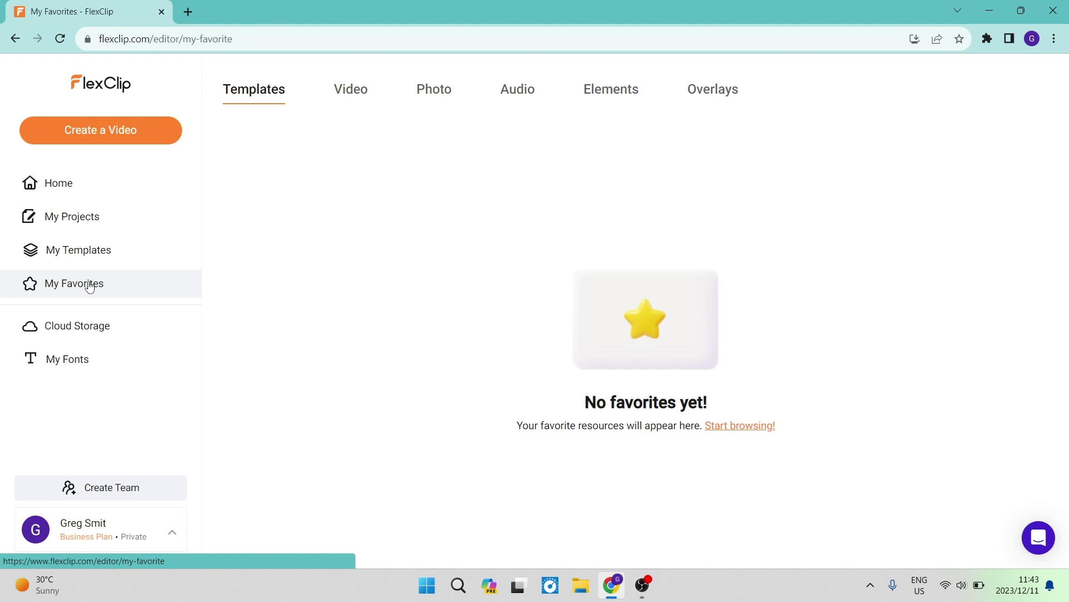
{"action": "left_click", "coordinate": [102, 327]}
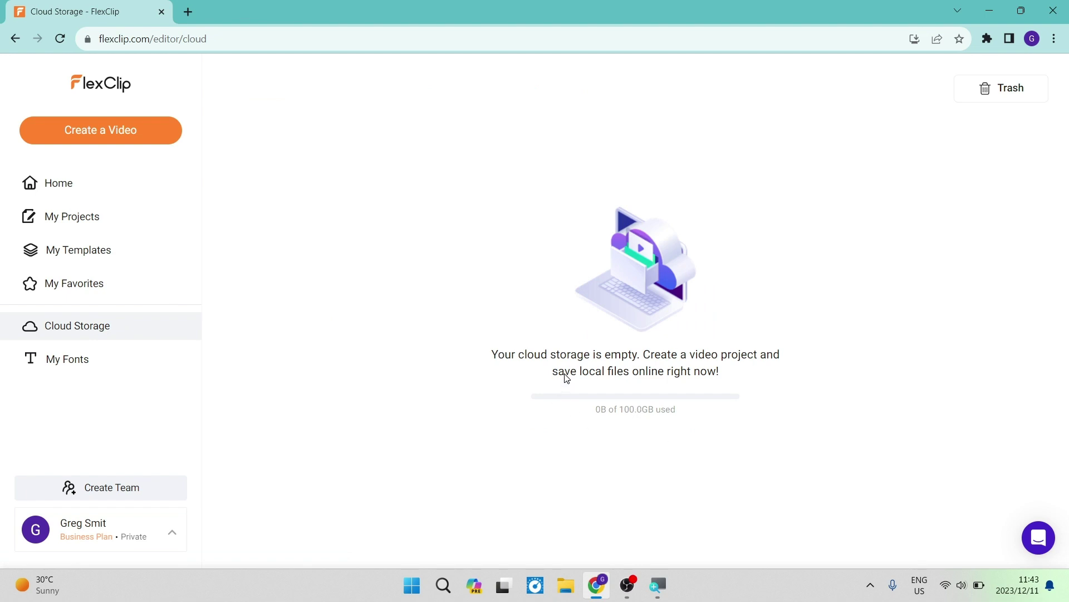
{"action": "left_click", "coordinate": [96, 371]}
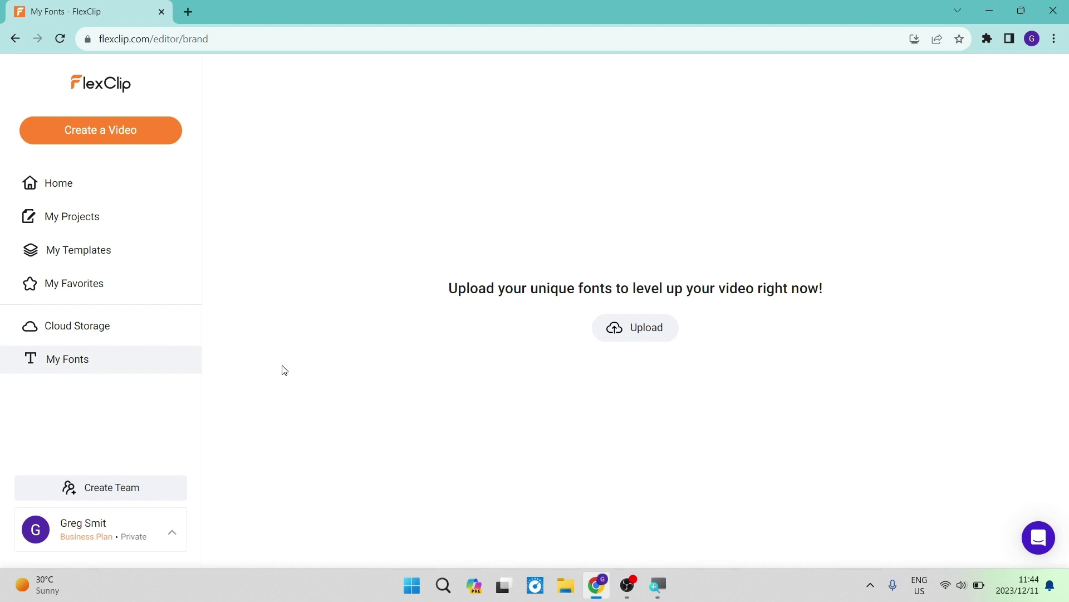
Step: Start a new 16:9 video project, choosing its editing mode in the Edit Mode & Ratio dialog
{"action": "left_click", "coordinate": [106, 130]}
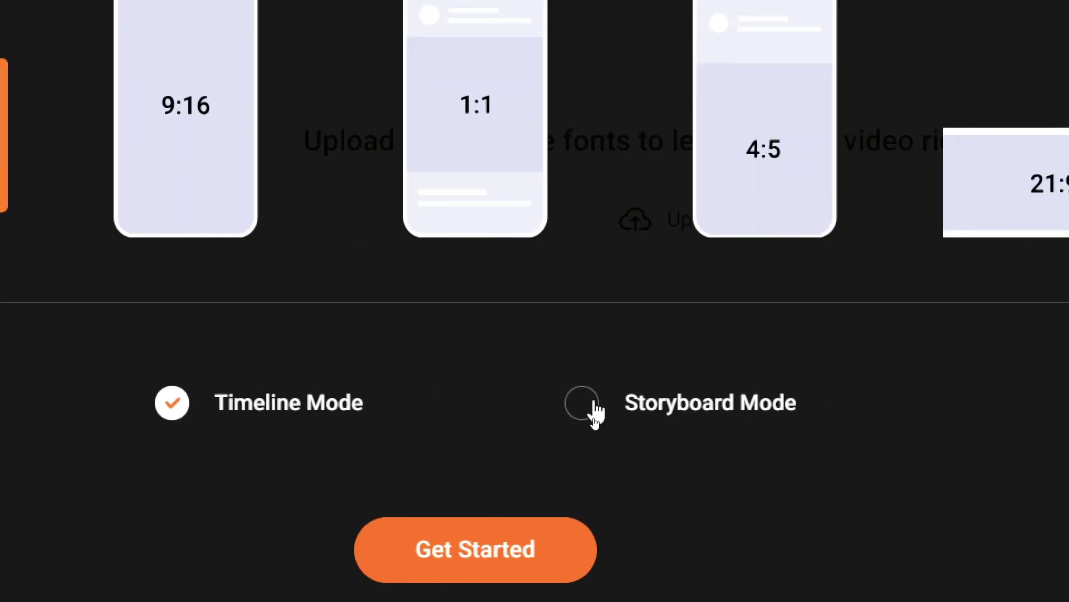
{"action": "left_click", "coordinate": [824, 403]}
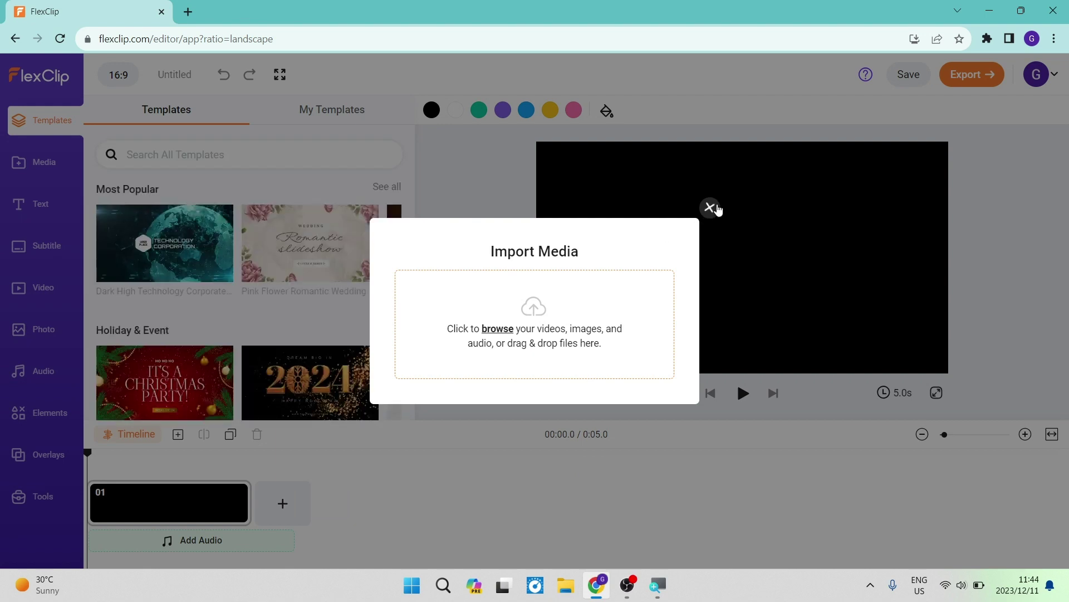
Step: Close the Import Media and captions pop-ups, then browse the Templates library
{"action": "left_click", "coordinate": [711, 208]}
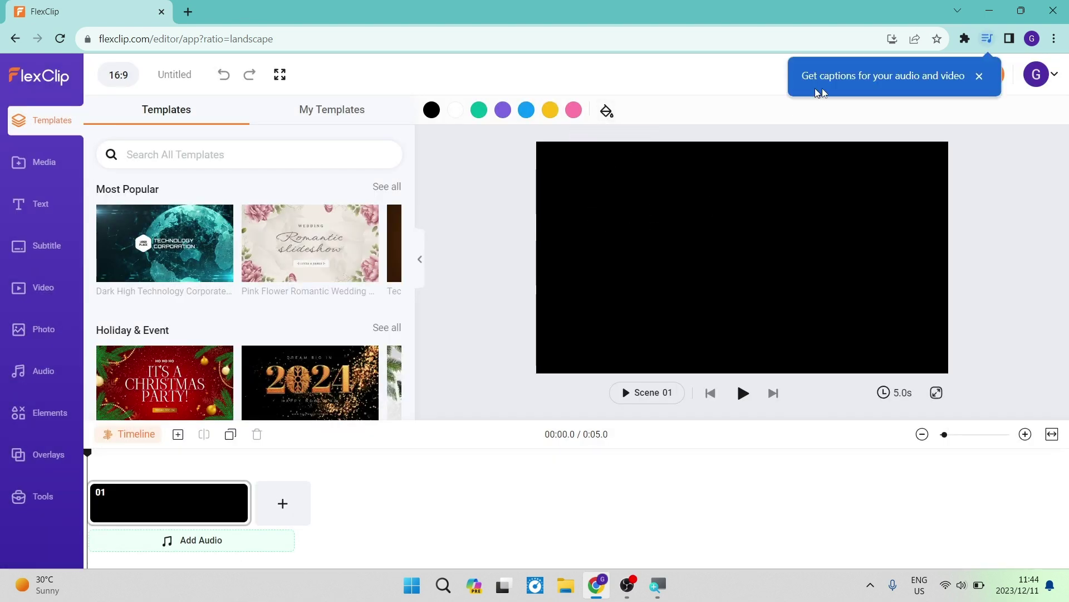
{"action": "left_click", "coordinate": [979, 76]}
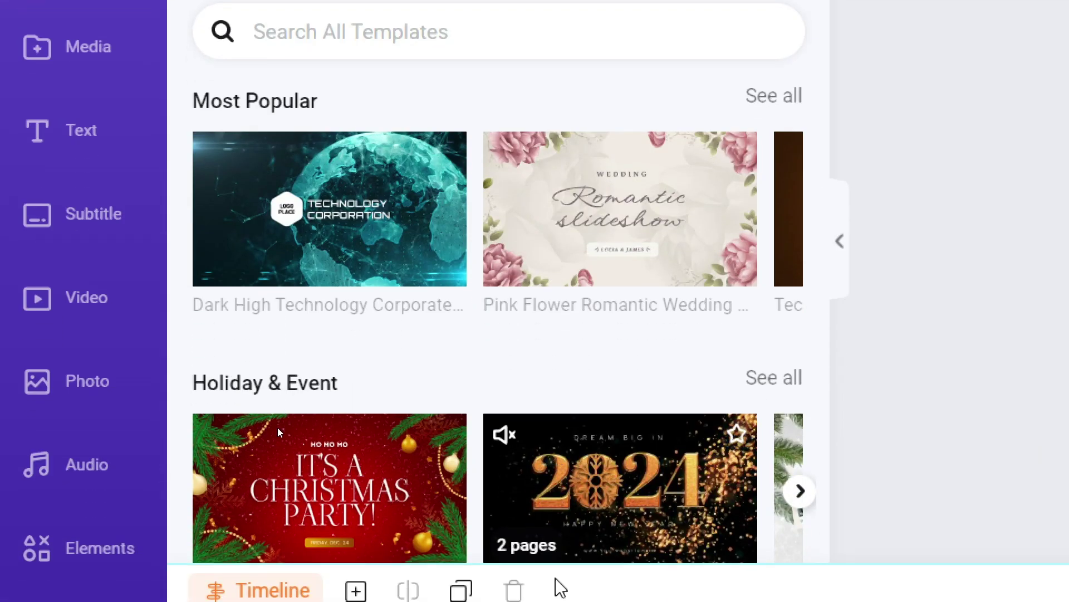
{"action": "scroll", "coordinate": [411, 265], "scroll_direction": "down", "scroll_amount": 5}
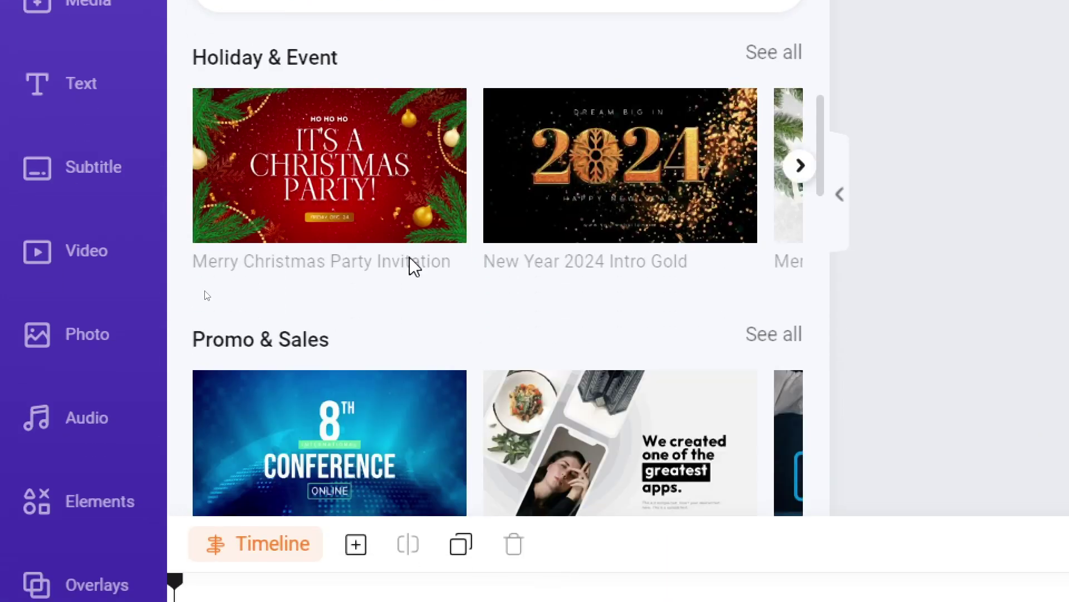
{"action": "scroll", "coordinate": [404, 267], "scroll_direction": "down", "scroll_amount": 3}
{"action": "scroll", "coordinate": [378, 273], "scroll_direction": "up", "scroll_amount": 8}
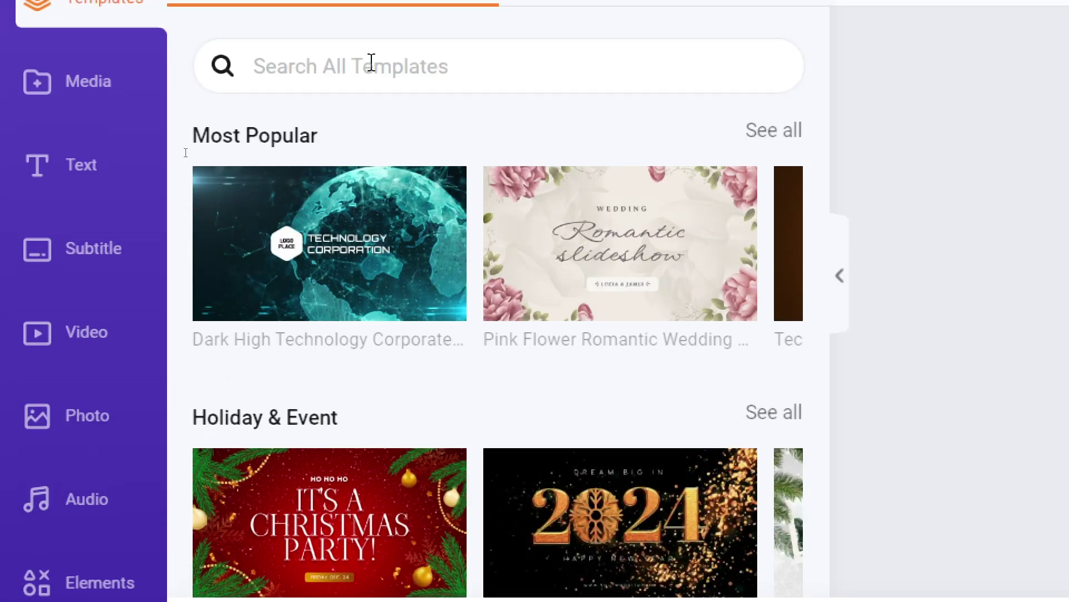
Step: Search templates for 'youtube' and open the Travel Memories Slideshow Youtube Video template
{"action": "left_click", "coordinate": [372, 62]}
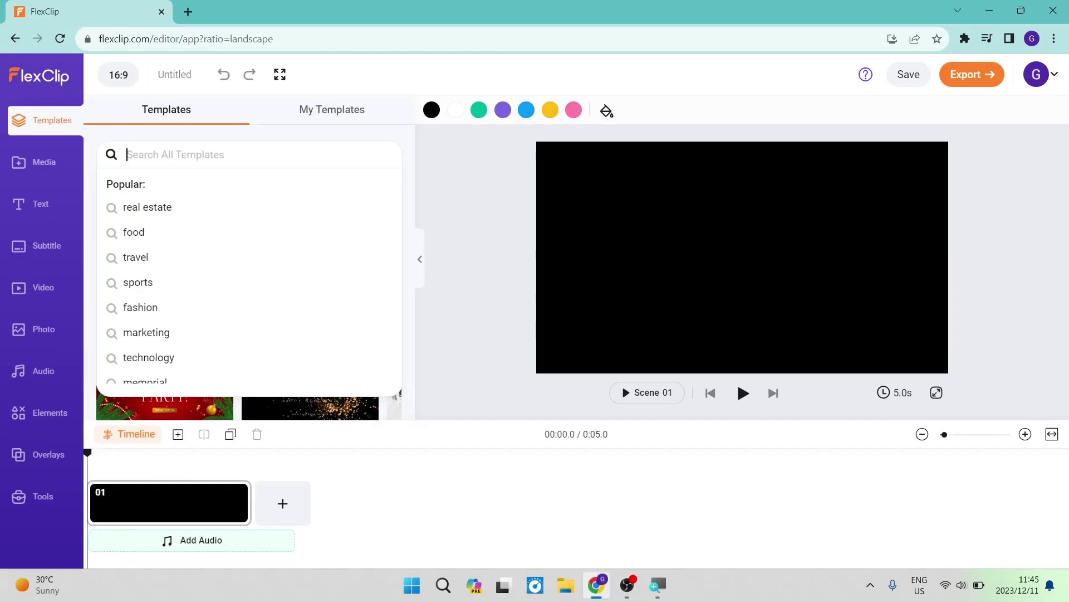
{"action": "type", "text": "you"}
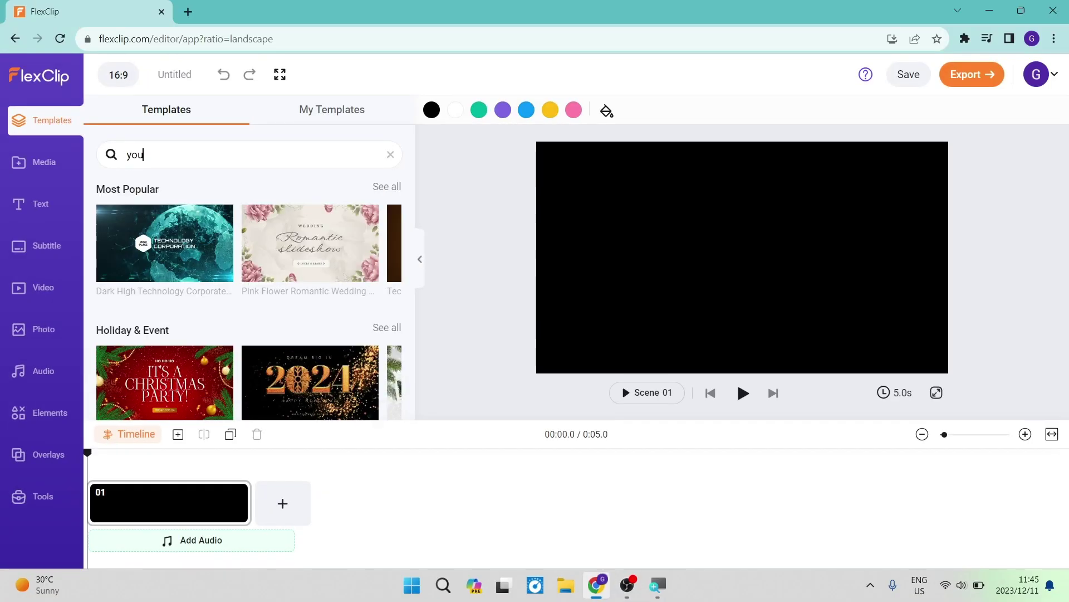
{"action": "type", "text": "tube"}
{"action": "key", "text": "Return"}
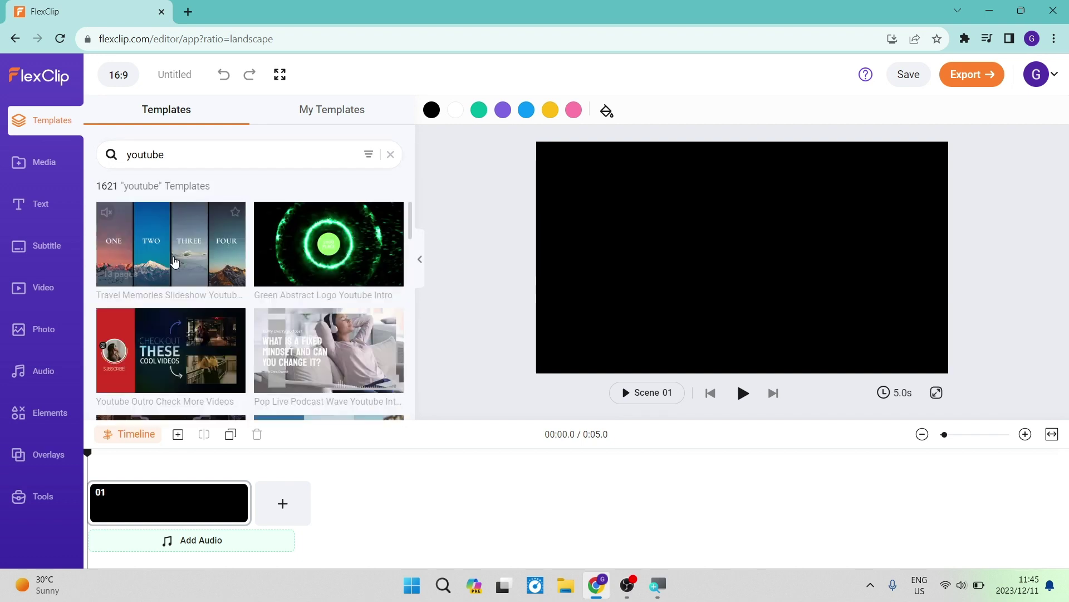
{"action": "scroll", "coordinate": [186, 277], "scroll_direction": "down", "scroll_amount": 5}
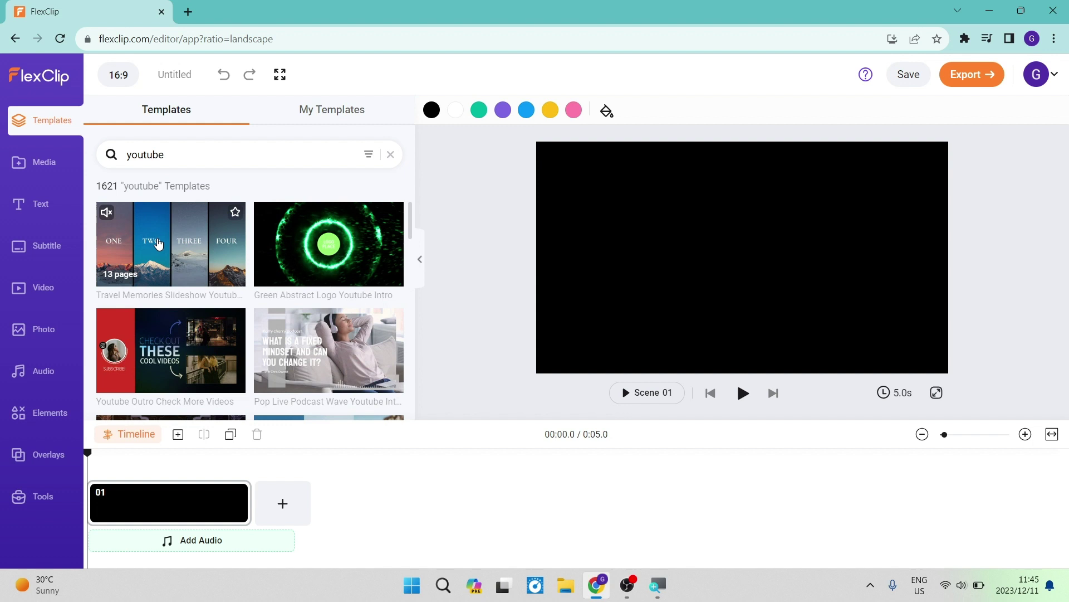
{"action": "left_click", "coordinate": [159, 244]}
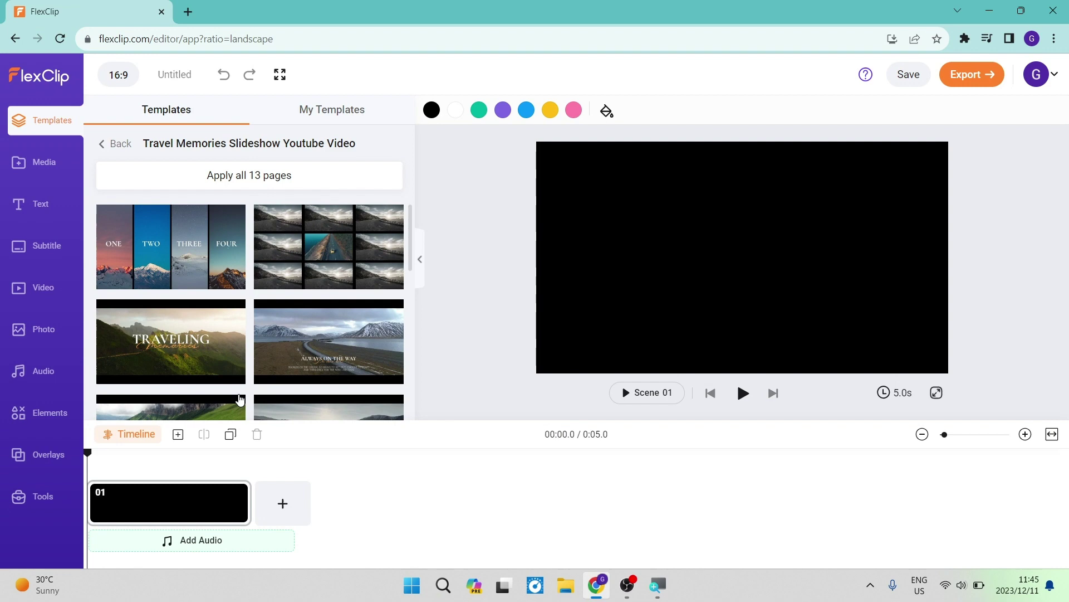
Step: Apply all 13 Travel Memories pages, replacing the existing blank scene
{"action": "left_click", "coordinate": [249, 180]}
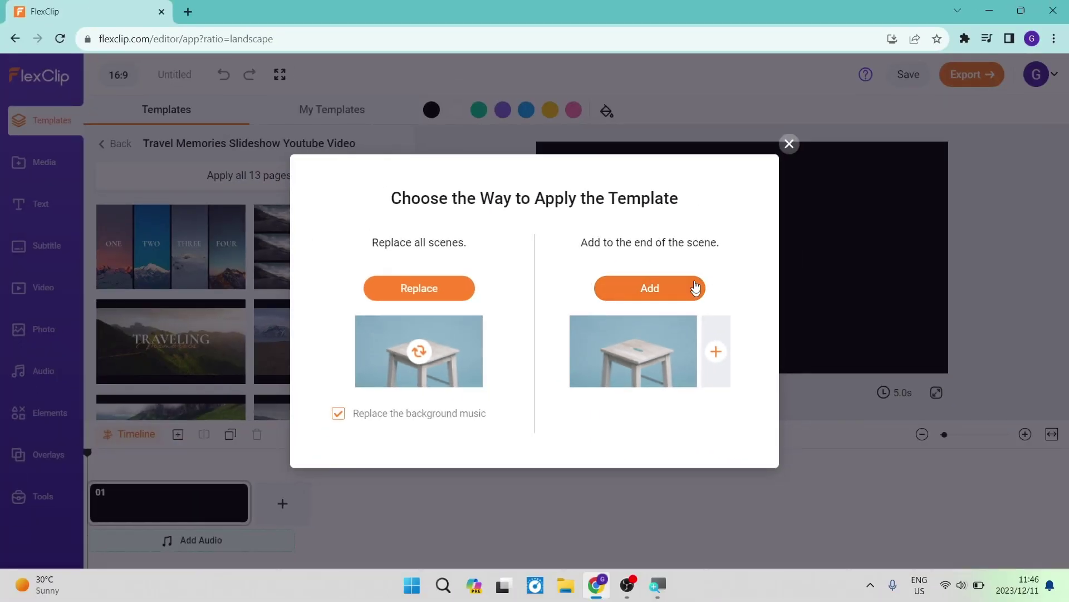
{"action": "left_click", "coordinate": [788, 145]}
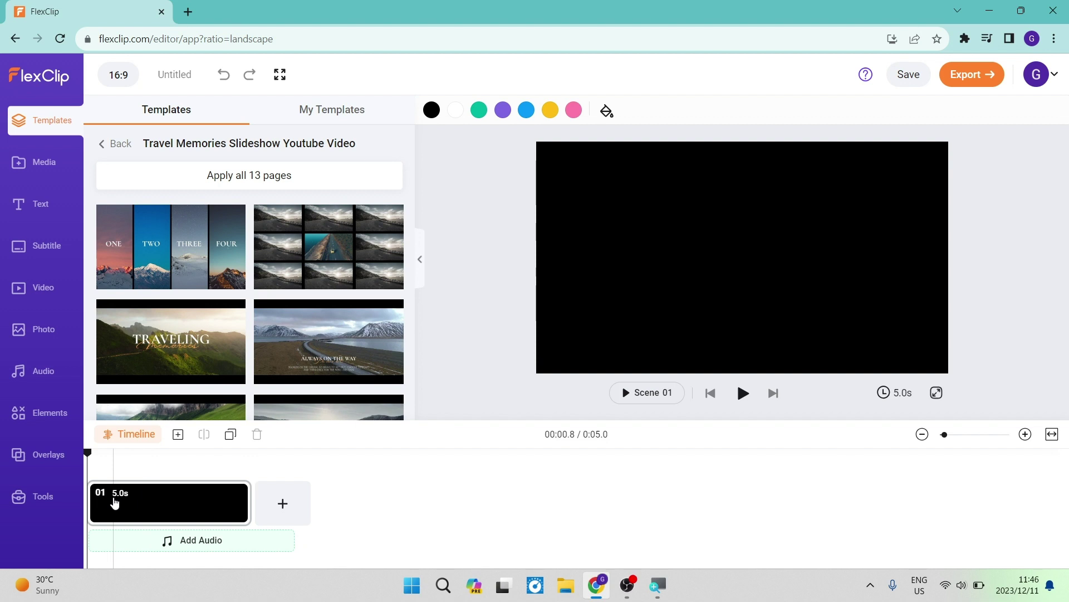
{"action": "left_click", "coordinate": [156, 504]}
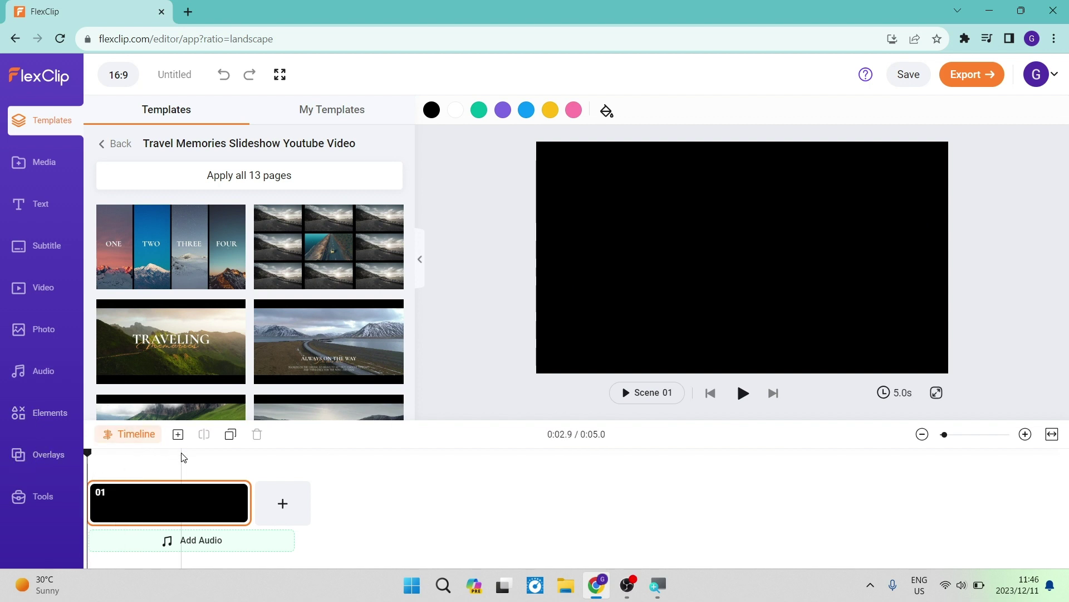
{"action": "left_click", "coordinate": [258, 175]}
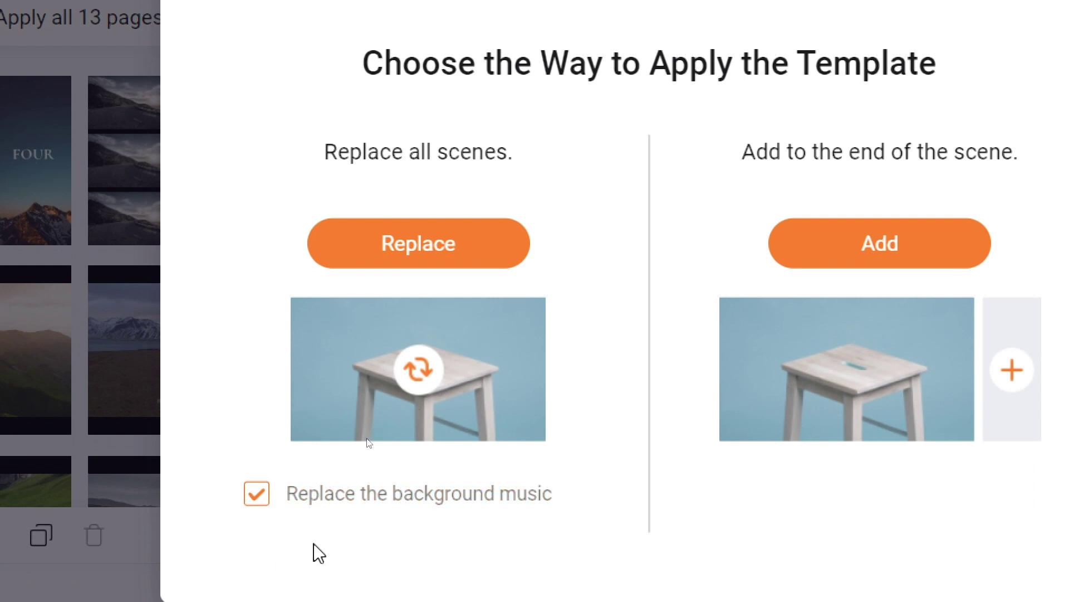
{"action": "left_click", "coordinate": [422, 248]}
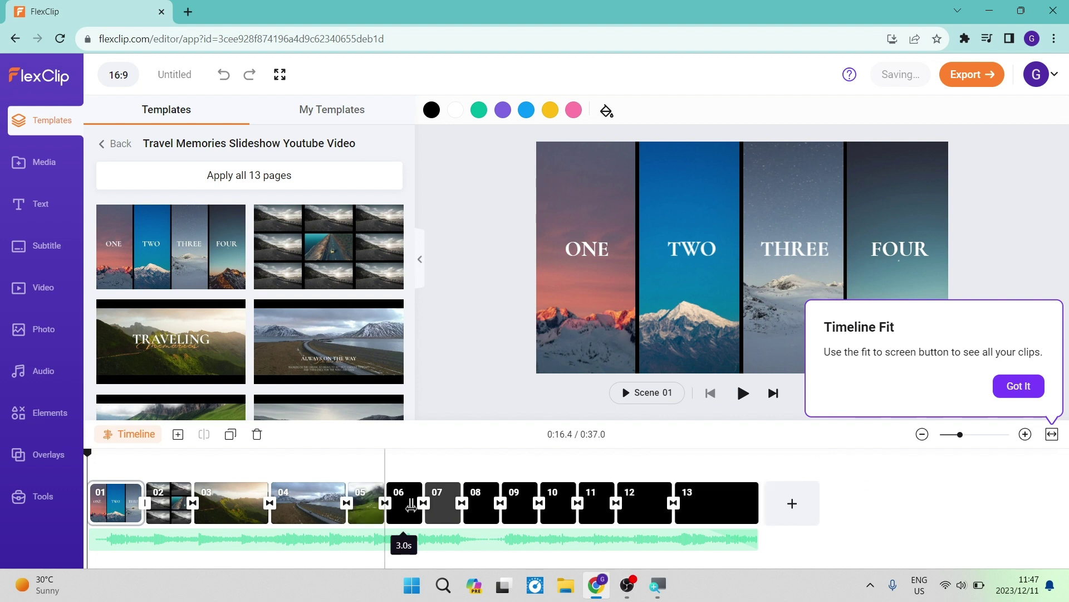
Step: Fit all 13 clips into the timeline view and select scene 01
{"action": "left_click", "coordinate": [460, 473]}
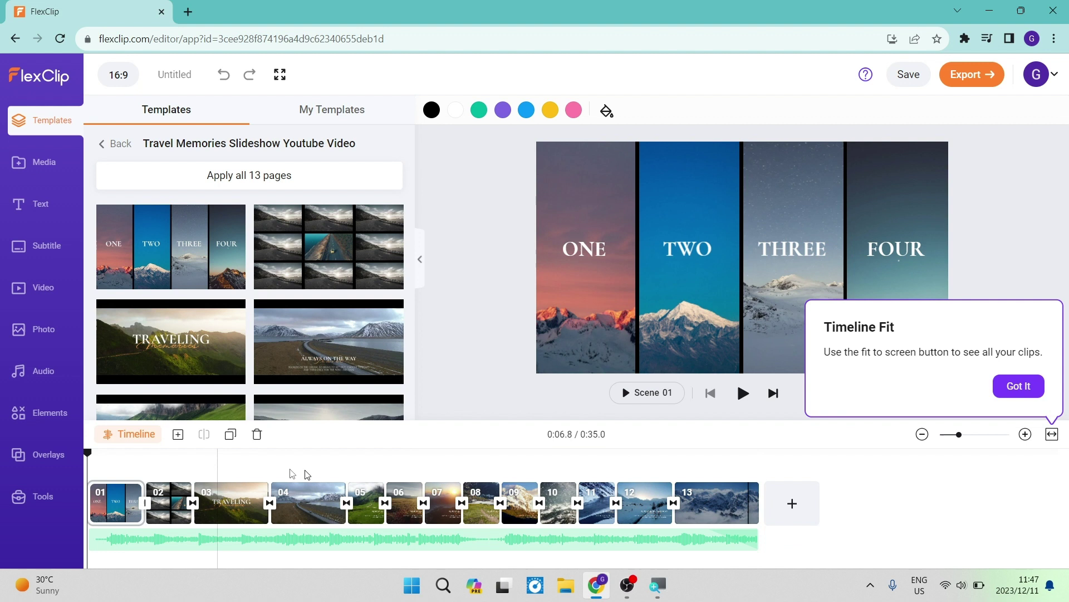
{"action": "left_click", "coordinate": [1051, 434]}
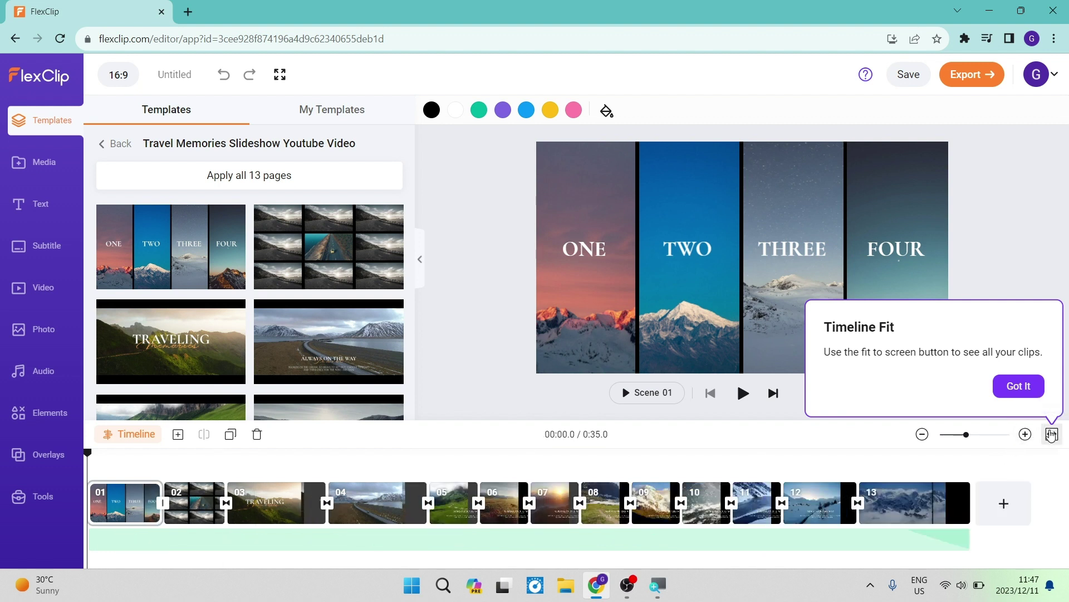
{"action": "left_click", "coordinate": [1021, 378]}
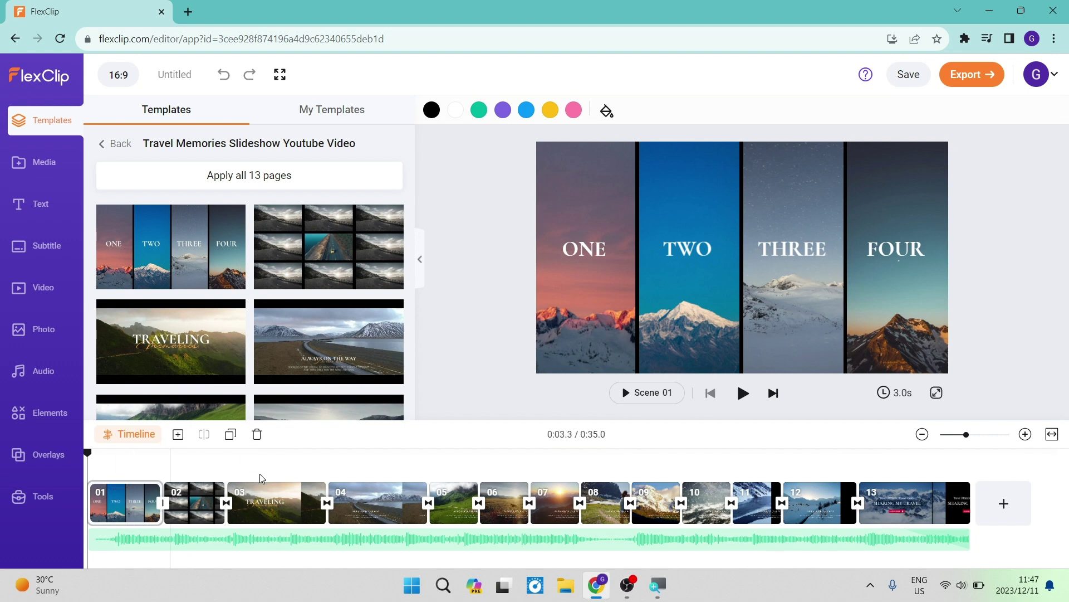
{"action": "left_click", "coordinate": [127, 504]}
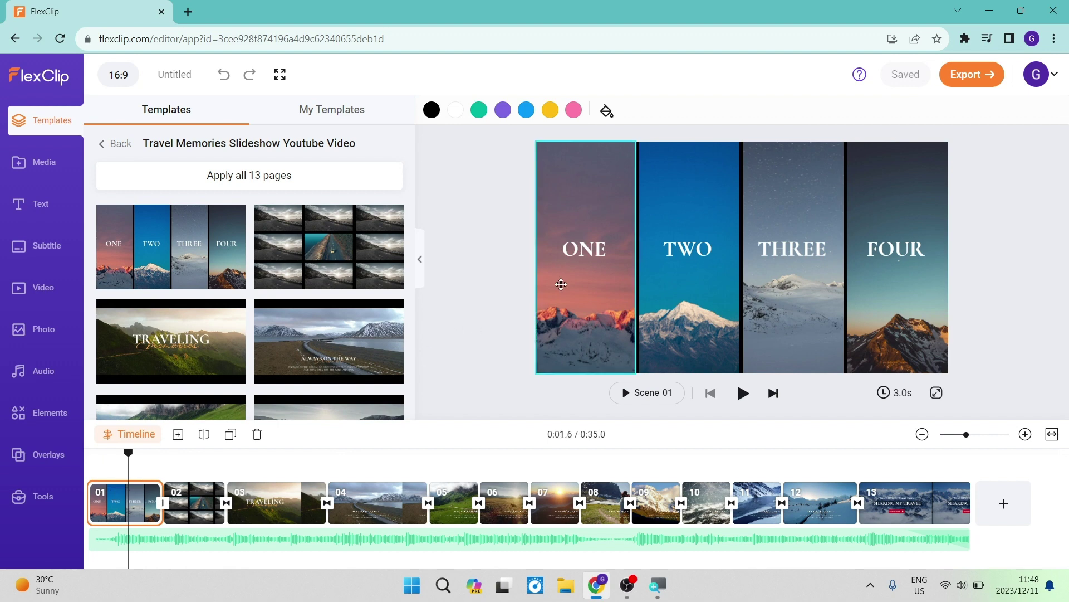
Step: Select the ONE panel, then go to scene 04 and select its ALWAYS ON THE WAY title group
{"action": "left_click", "coordinate": [562, 284]}
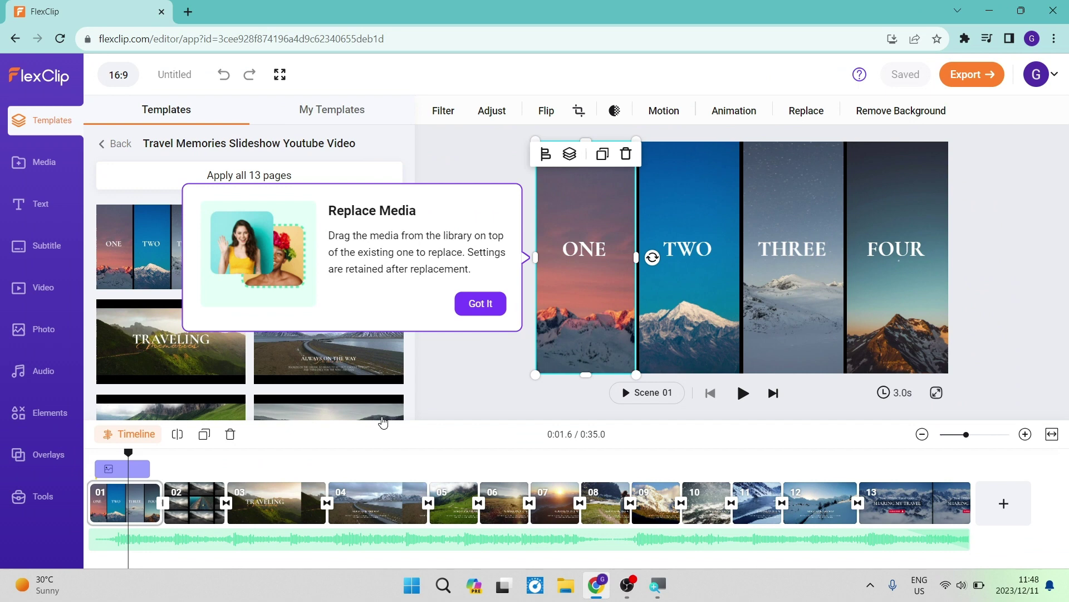
{"action": "left_click", "coordinate": [376, 504]}
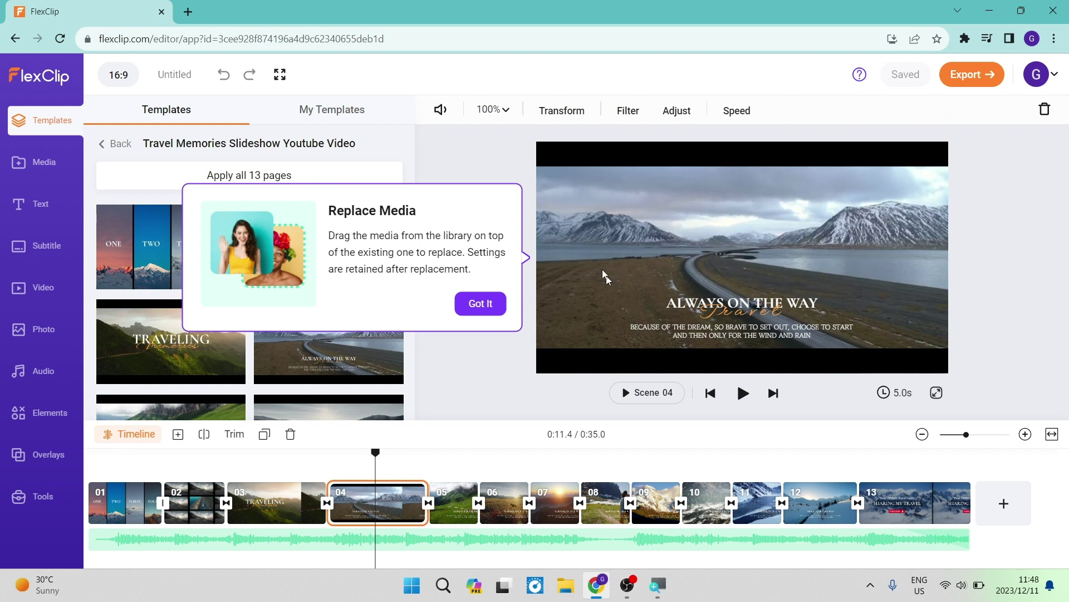
{"action": "left_click", "coordinate": [492, 301]}
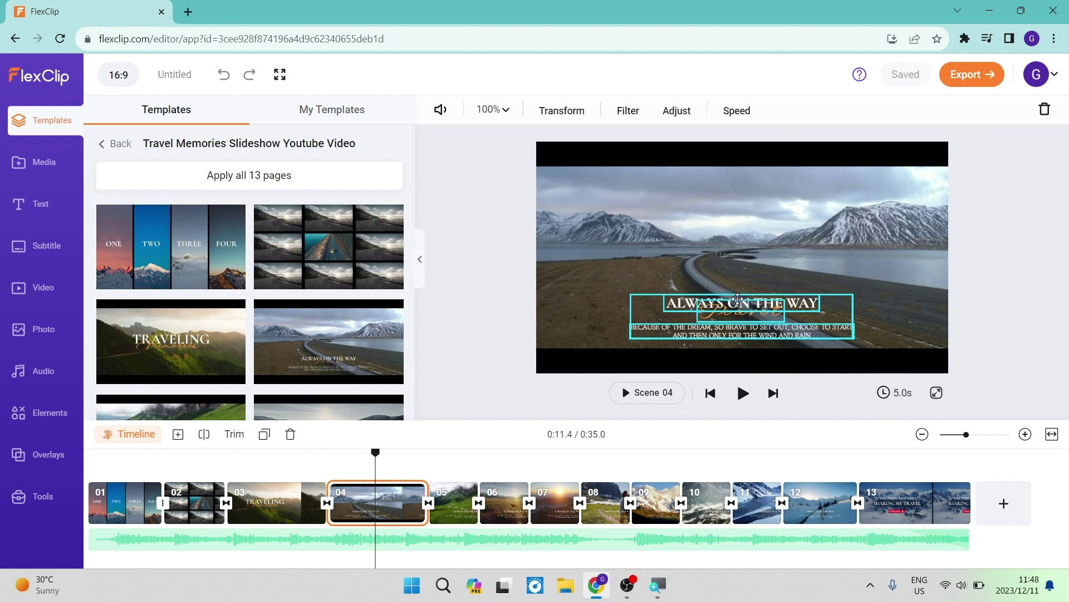
{"action": "left_click", "coordinate": [734, 310]}
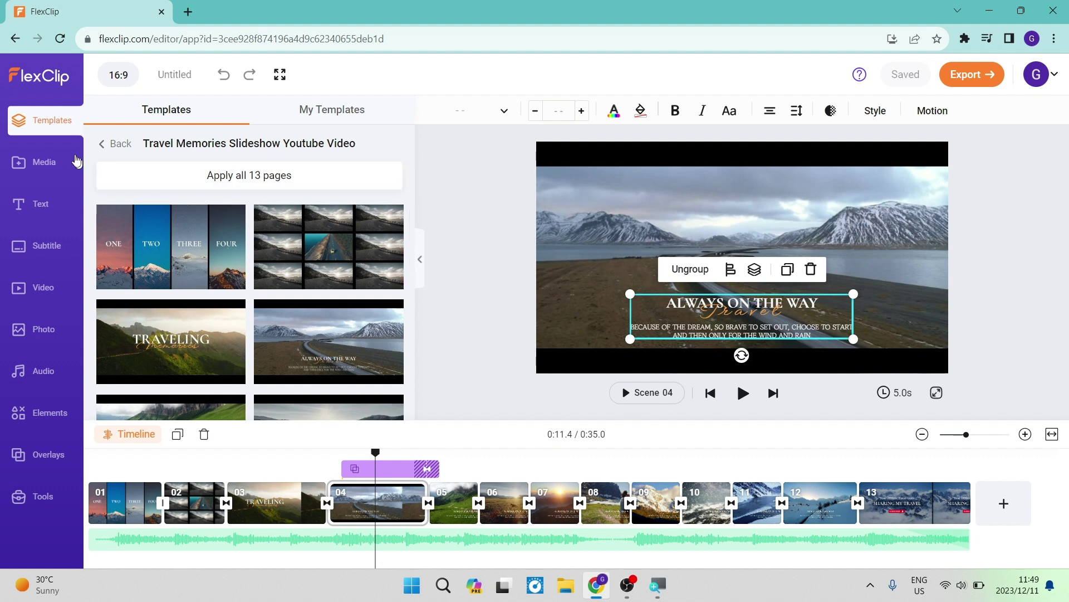
Step: Review the Media panel's Local Files upload sources and My Recording options
{"action": "left_click", "coordinate": [46, 176]}
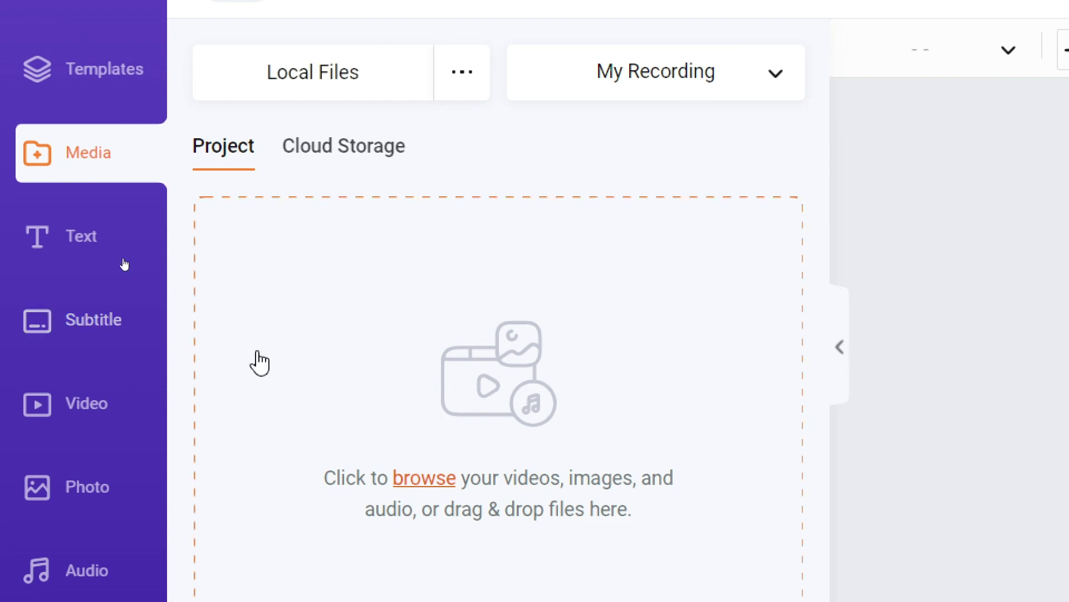
{"action": "left_click", "coordinate": [448, 85]}
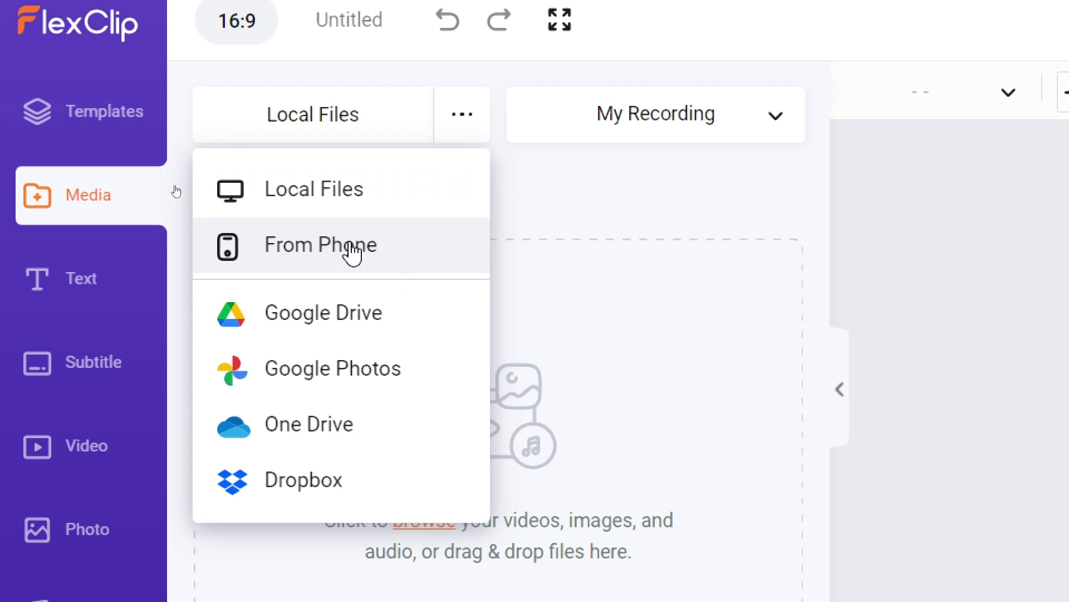
{"action": "left_click", "coordinate": [462, 114]}
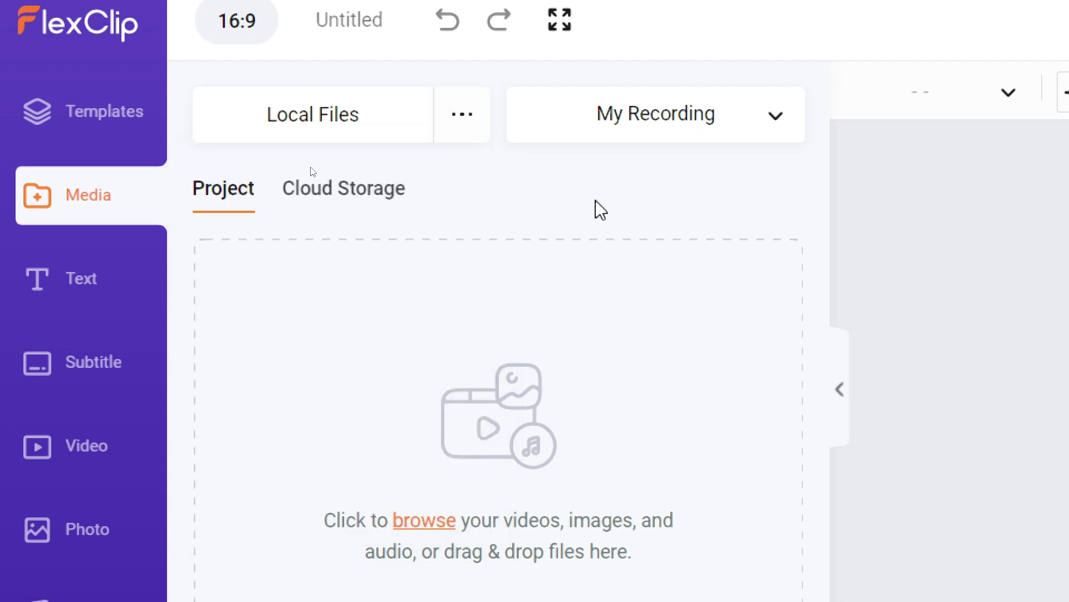
{"action": "left_click", "coordinate": [775, 116]}
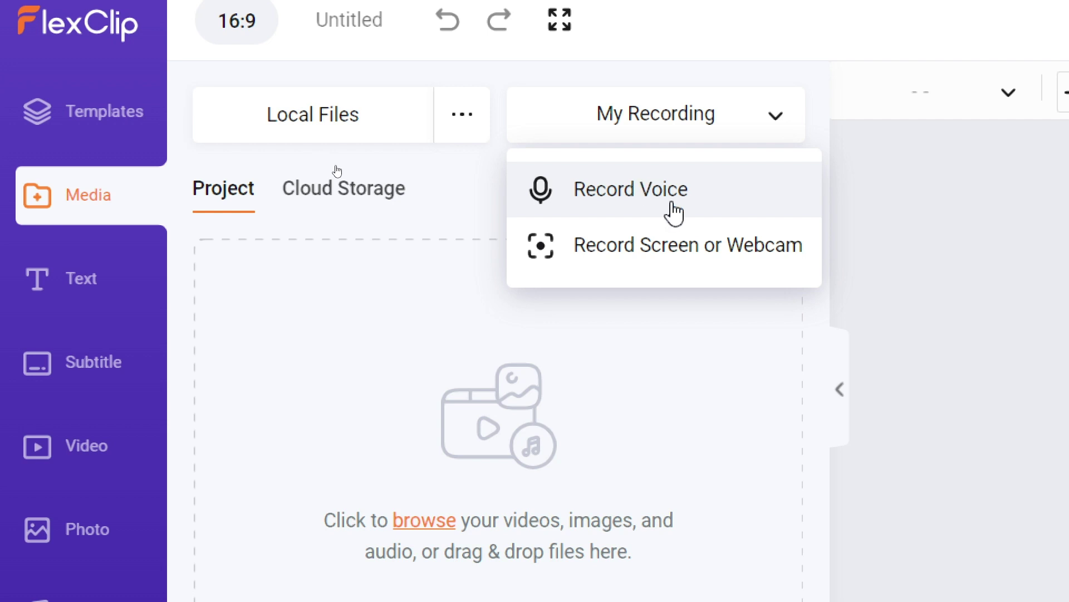
Step: Preview Screen + Webcam recording setup, exit without recording, and show the Text presets
{"action": "left_click", "coordinate": [671, 255]}
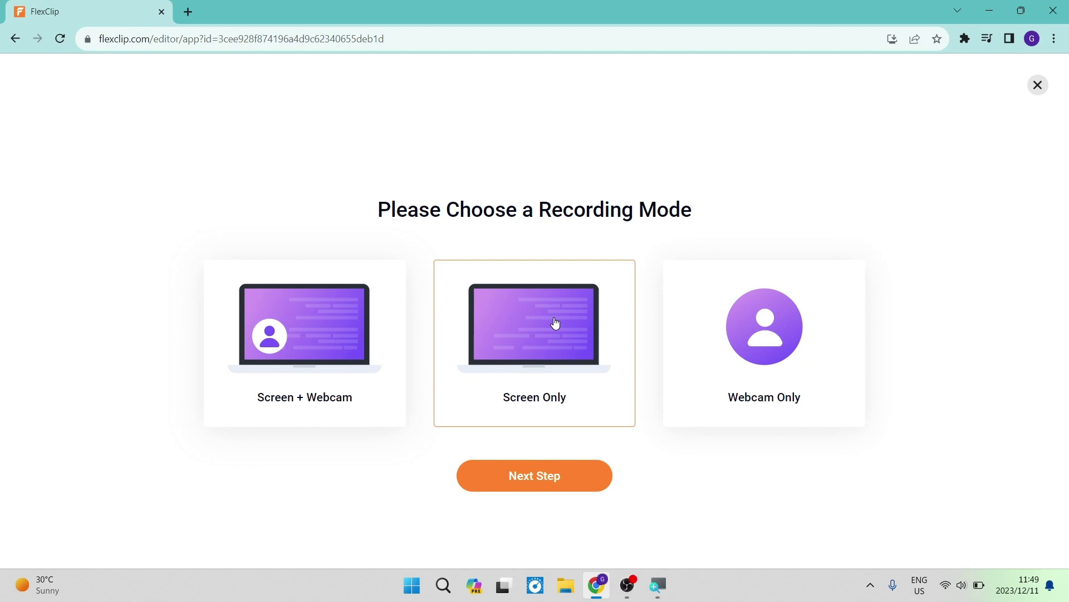
{"action": "left_click", "coordinate": [356, 348]}
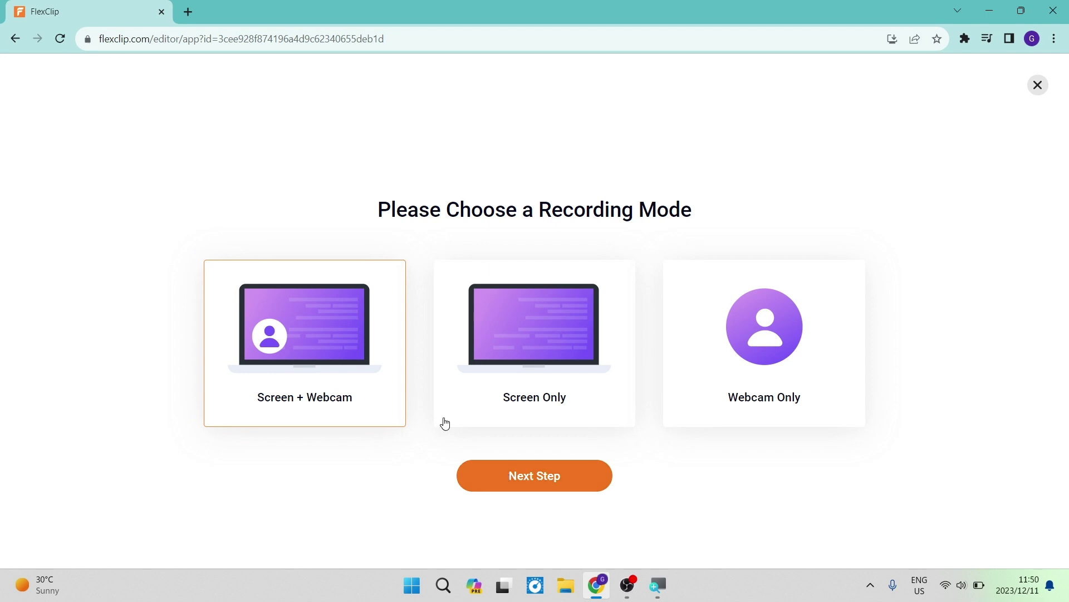
{"action": "left_click", "coordinate": [1038, 86]}
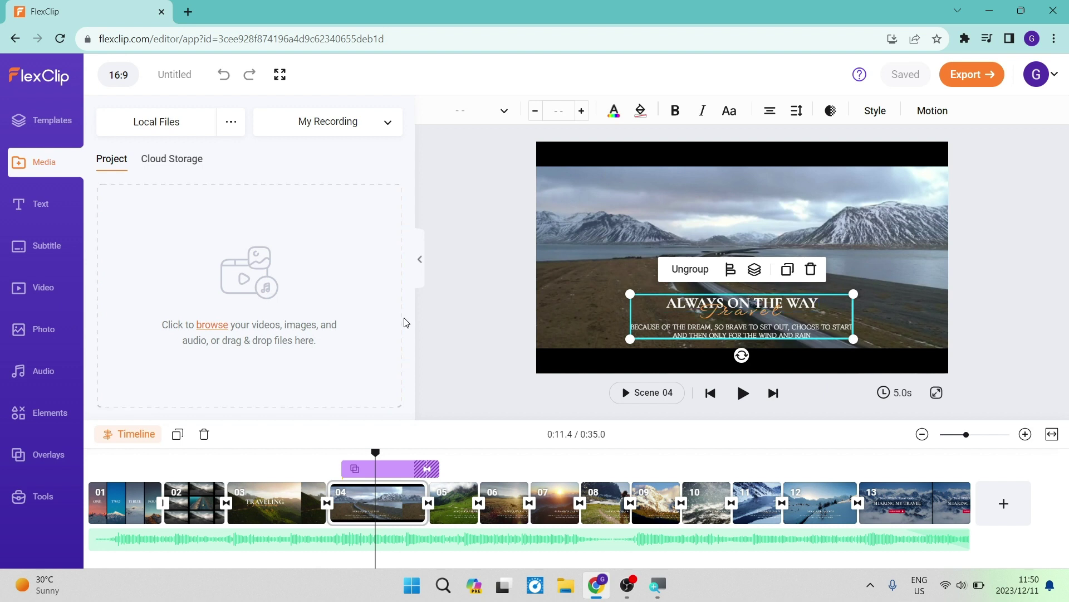
{"action": "left_click", "coordinate": [37, 202]}
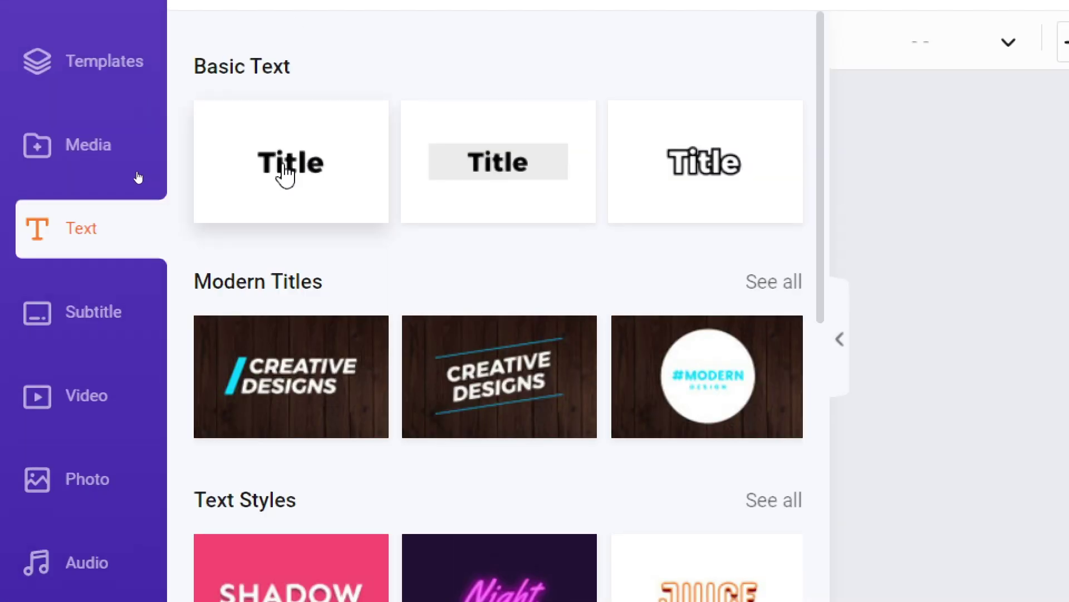
Step: Show the Subtitle options: Auto AI, Manual and Upload Subtitle File
{"action": "left_click", "coordinate": [83, 323]}
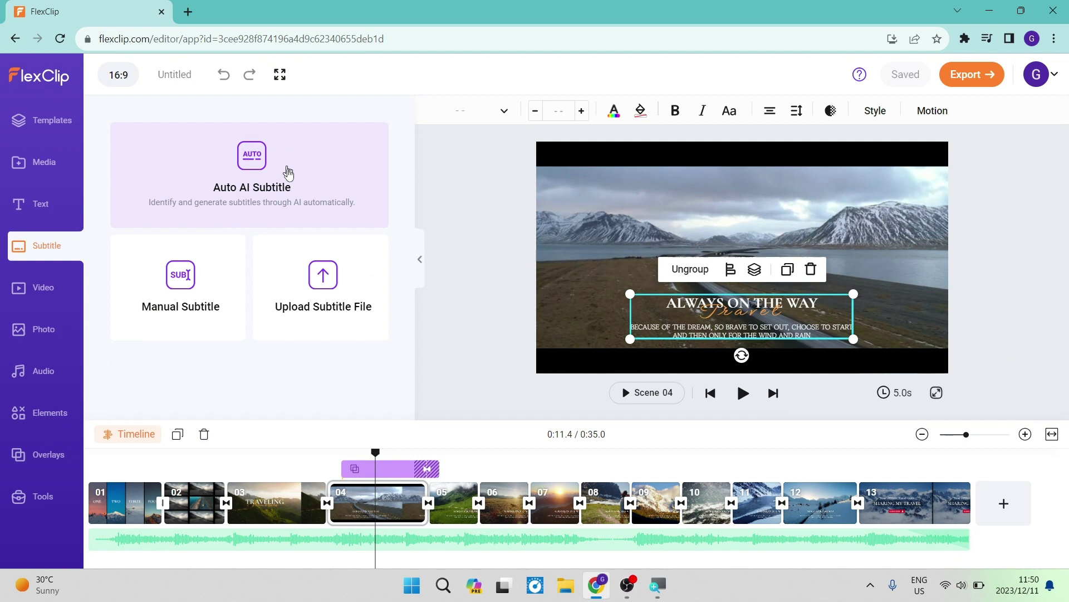
Step: Open the stock Video library and scroll through its Business, Background and Travel clip categories
{"action": "left_click", "coordinate": [22, 289]}
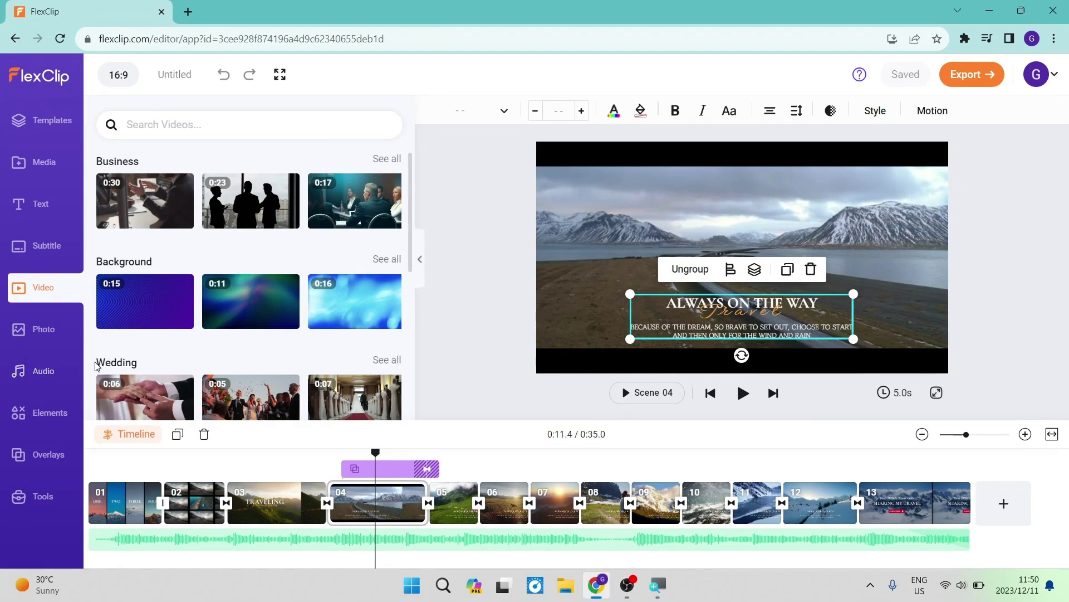
{"action": "left_click", "coordinate": [167, 124]}
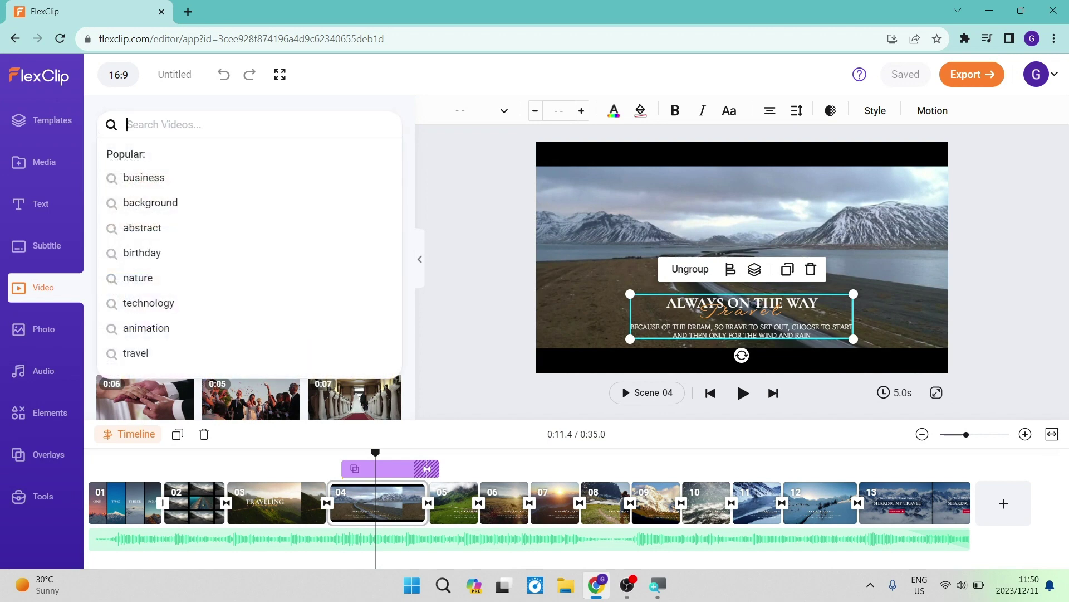
{"action": "left_click", "coordinate": [141, 110]}
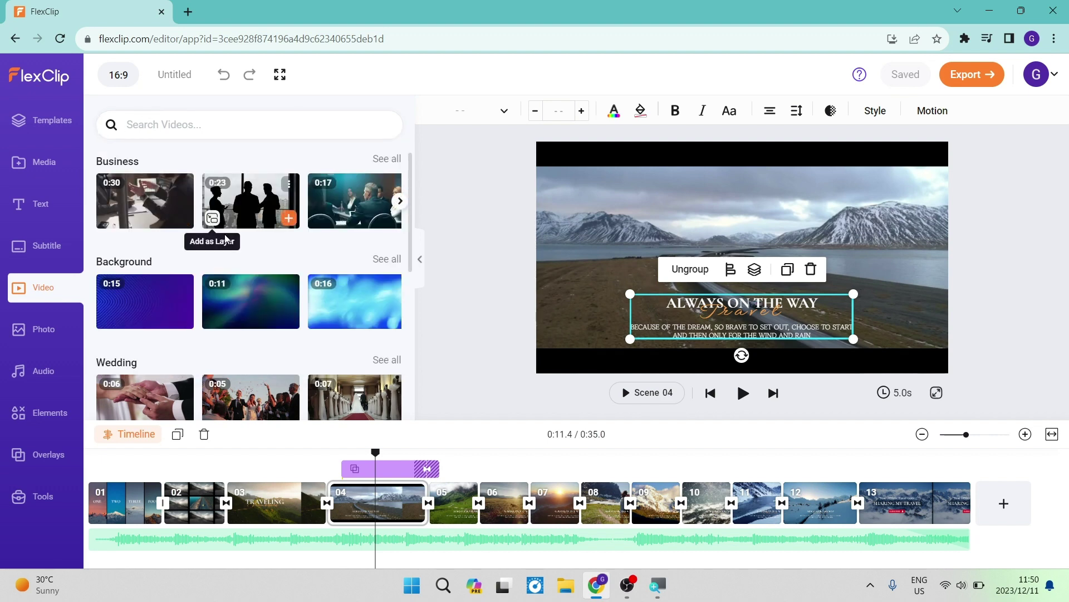
{"action": "scroll", "coordinate": [225, 238], "scroll_direction": "down", "scroll_amount": 6}
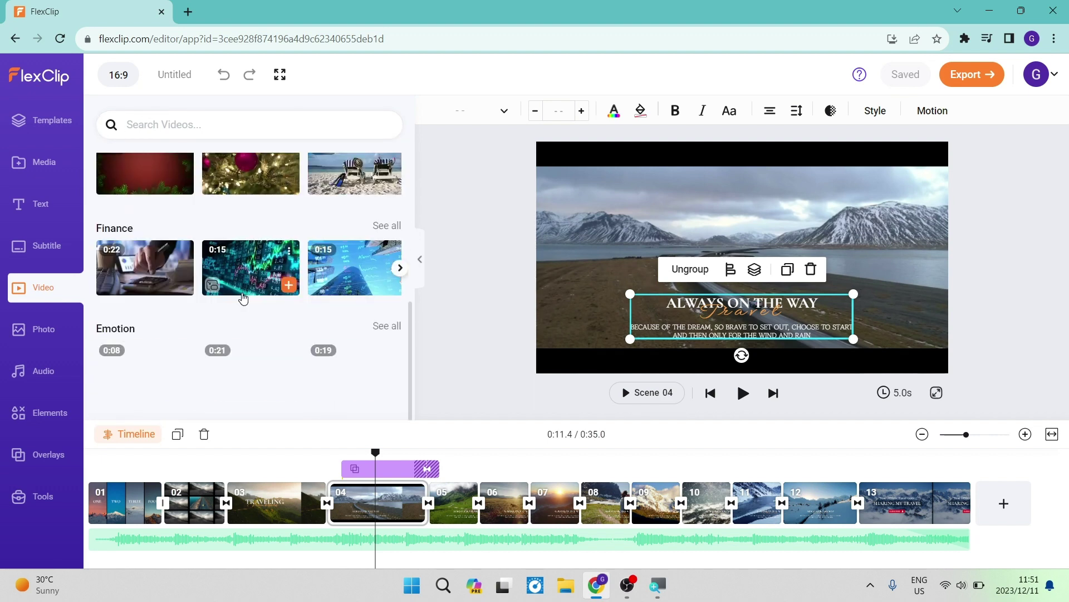
{"action": "scroll", "coordinate": [243, 299], "scroll_direction": "down", "scroll_amount": 3}
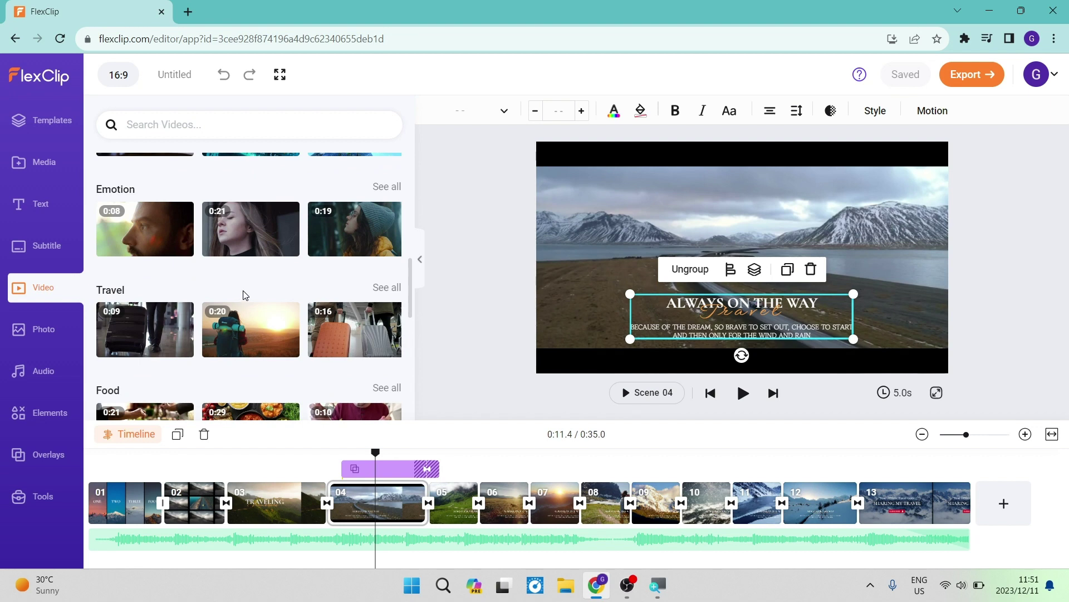
{"action": "scroll", "coordinate": [243, 295], "scroll_direction": "up", "scroll_amount": 9}
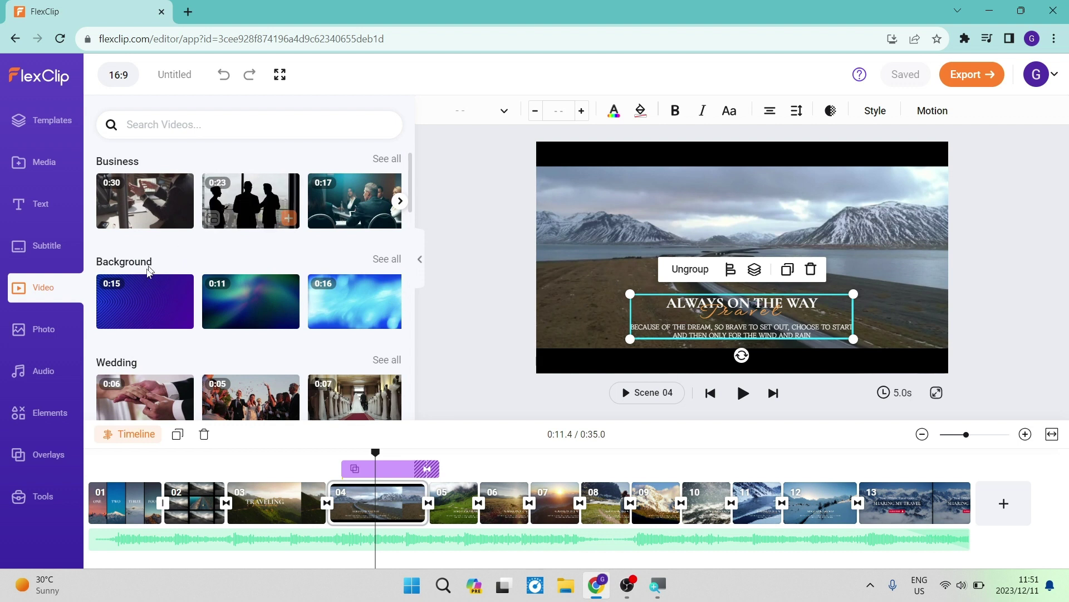
Step: Browse the Photo library and look over the Text to Image AI generator
{"action": "left_click", "coordinate": [47, 327]}
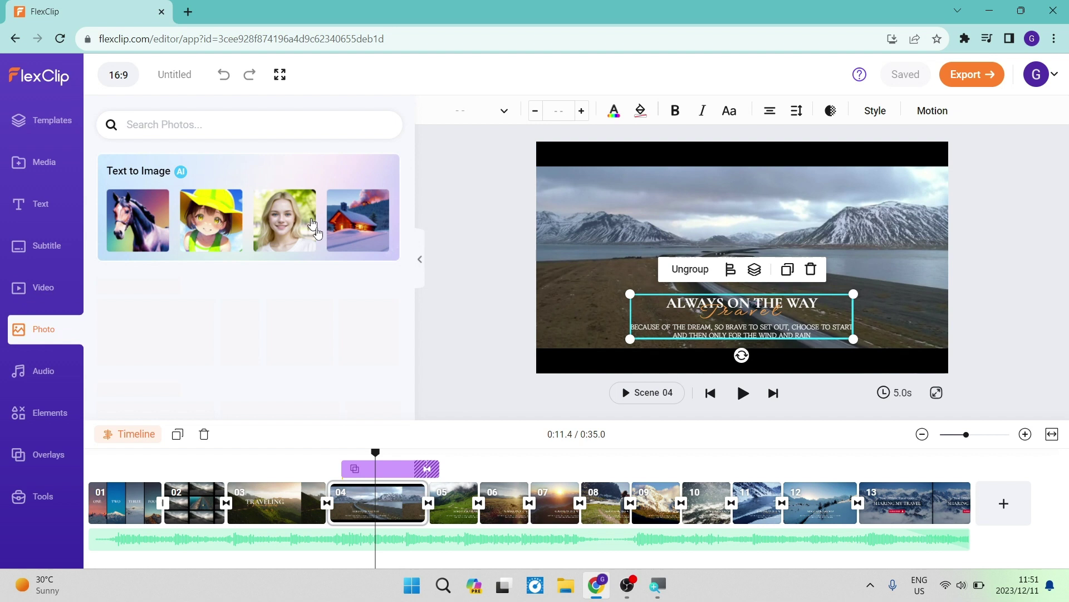
{"action": "left_click", "coordinate": [216, 181]}
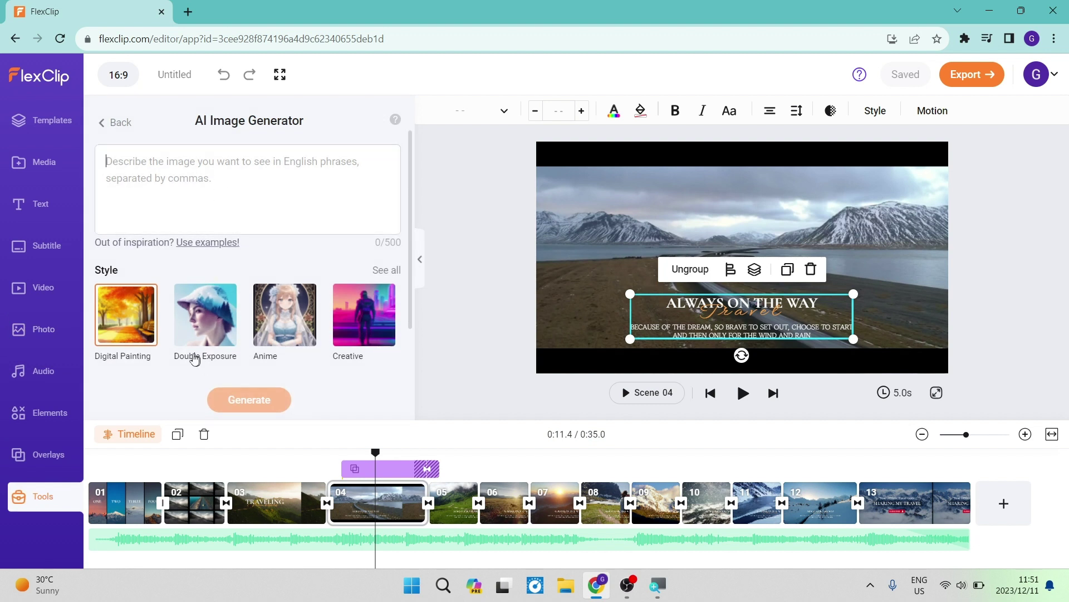
{"action": "scroll", "coordinate": [195, 360], "scroll_direction": "down", "scroll_amount": 1}
{"action": "left_click", "coordinate": [277, 289]}
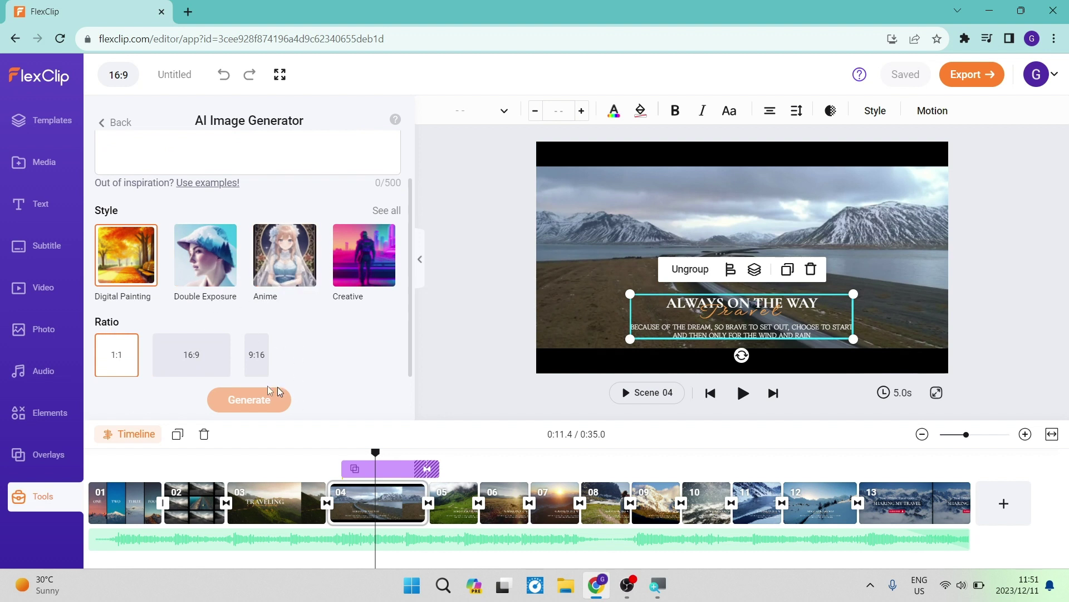
Step: Open the Audio library and view its Music and Sound Effects sections
{"action": "left_click", "coordinate": [39, 371]}
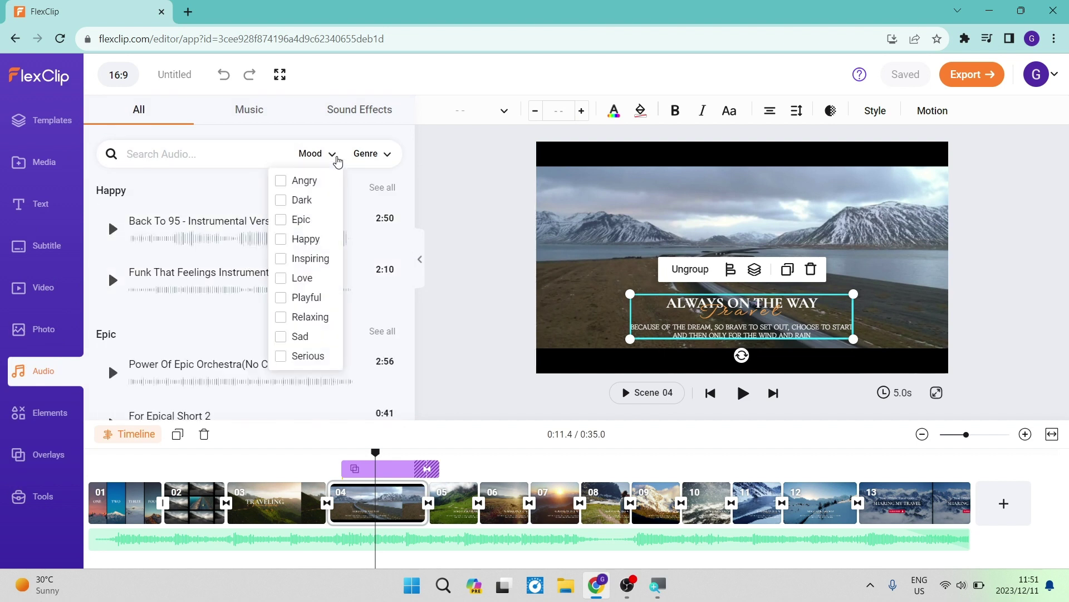
{"action": "mouse_move", "coordinate": [386, 161]}
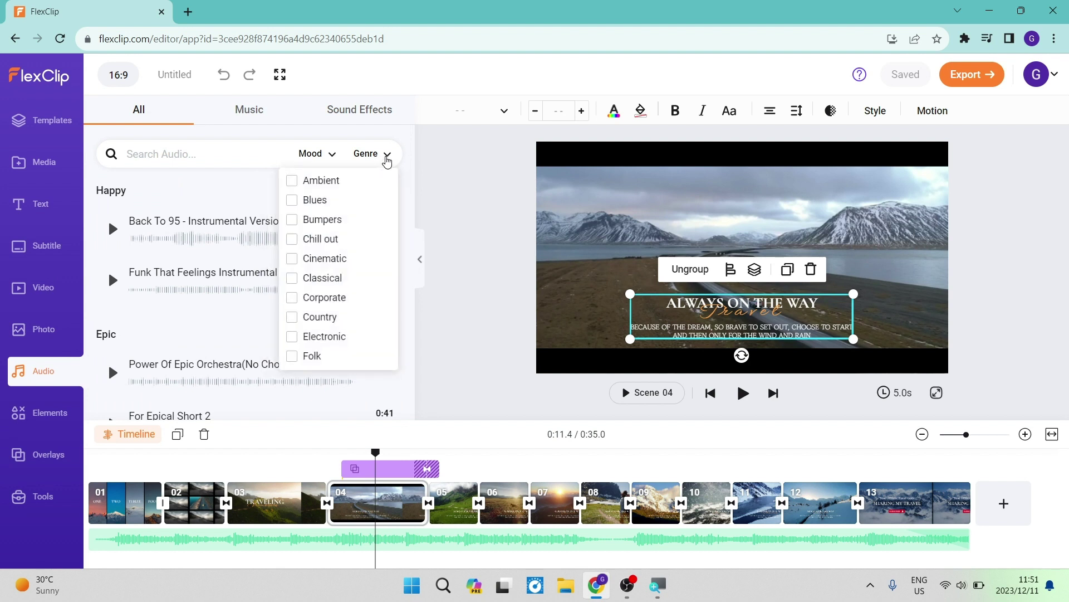
{"action": "left_click", "coordinate": [241, 112]}
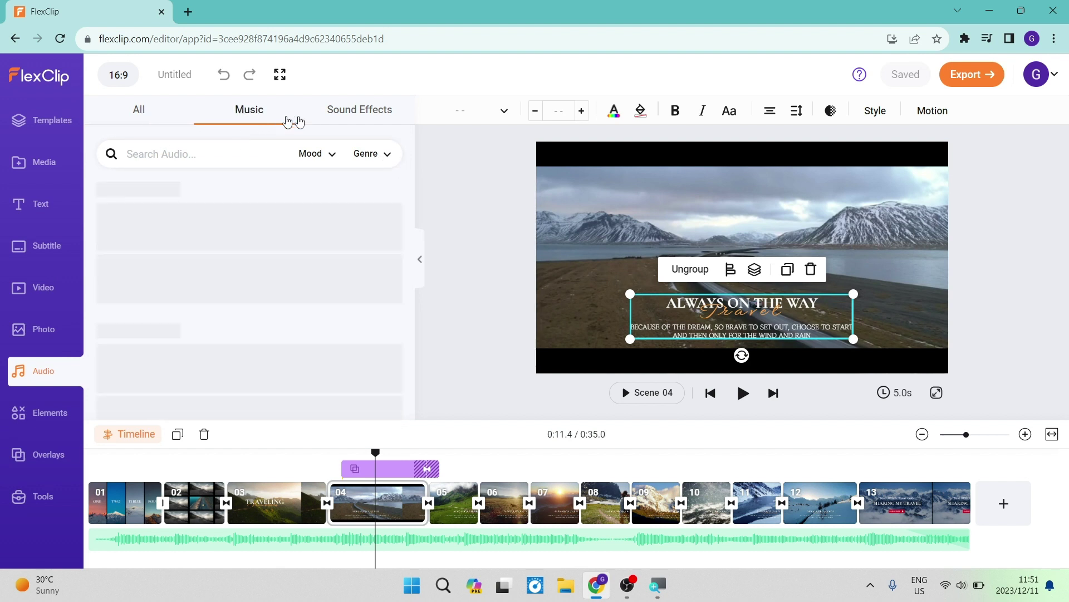
{"action": "left_click", "coordinate": [348, 113]}
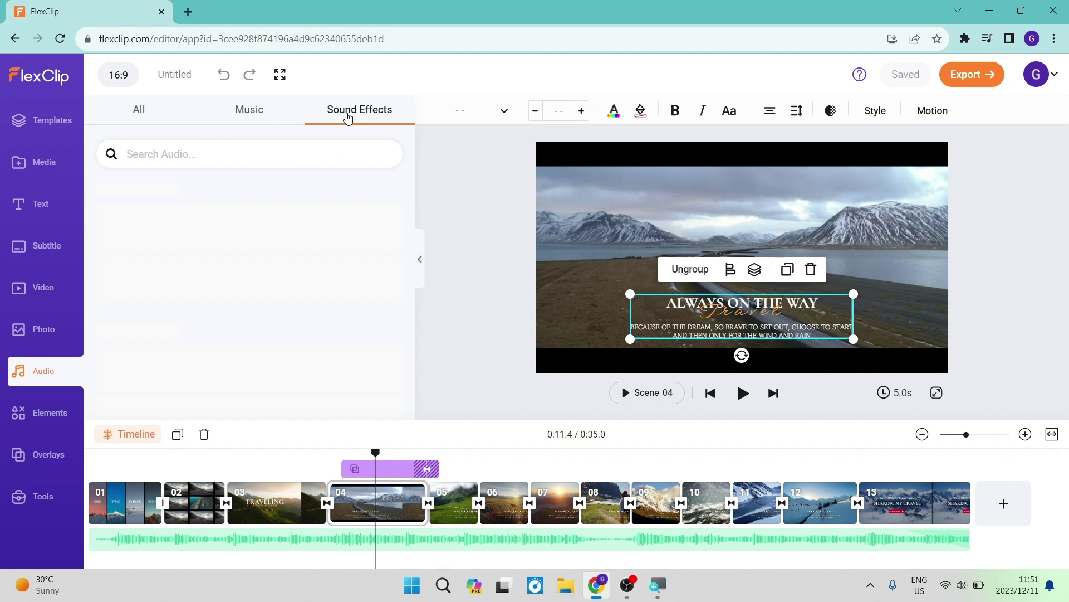
{"action": "left_click", "coordinate": [34, 411]}
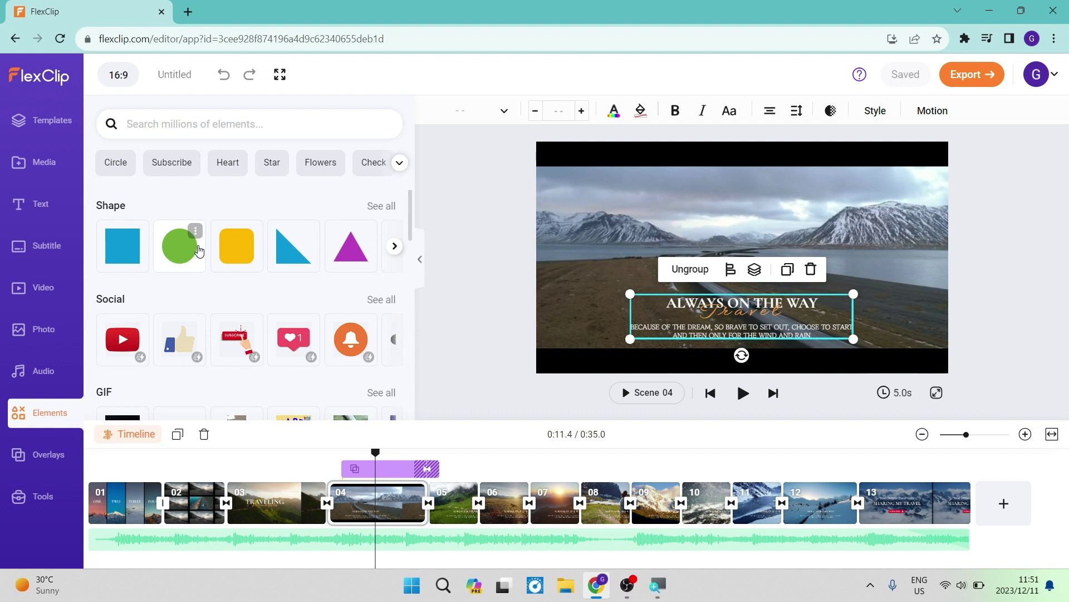
{"action": "scroll", "coordinate": [178, 262], "scroll_direction": "down", "scroll_amount": 3}
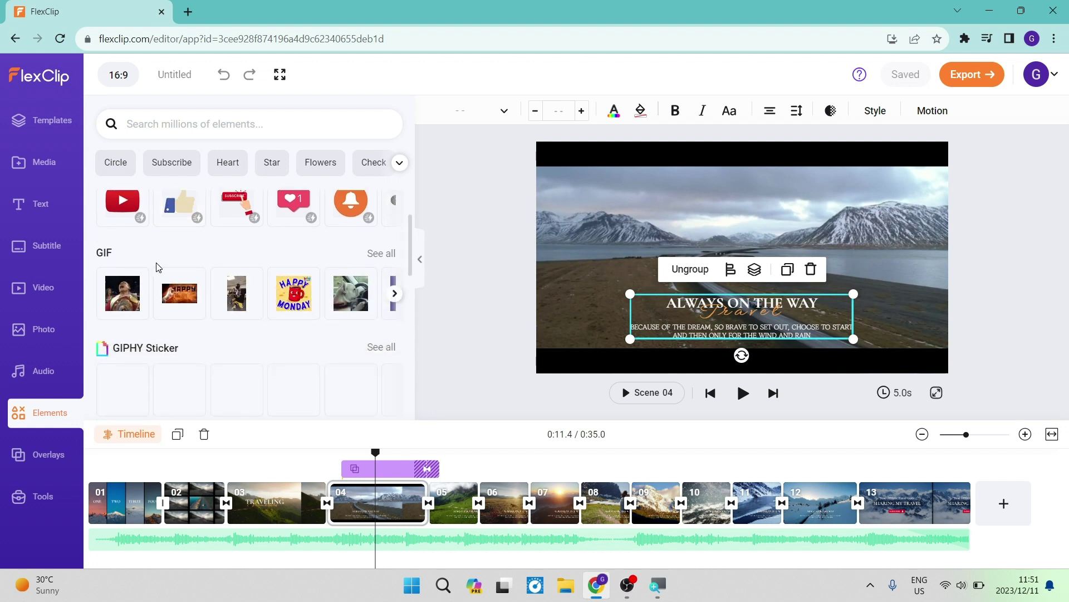
{"action": "scroll", "coordinate": [157, 267], "scroll_direction": "down", "scroll_amount": 3}
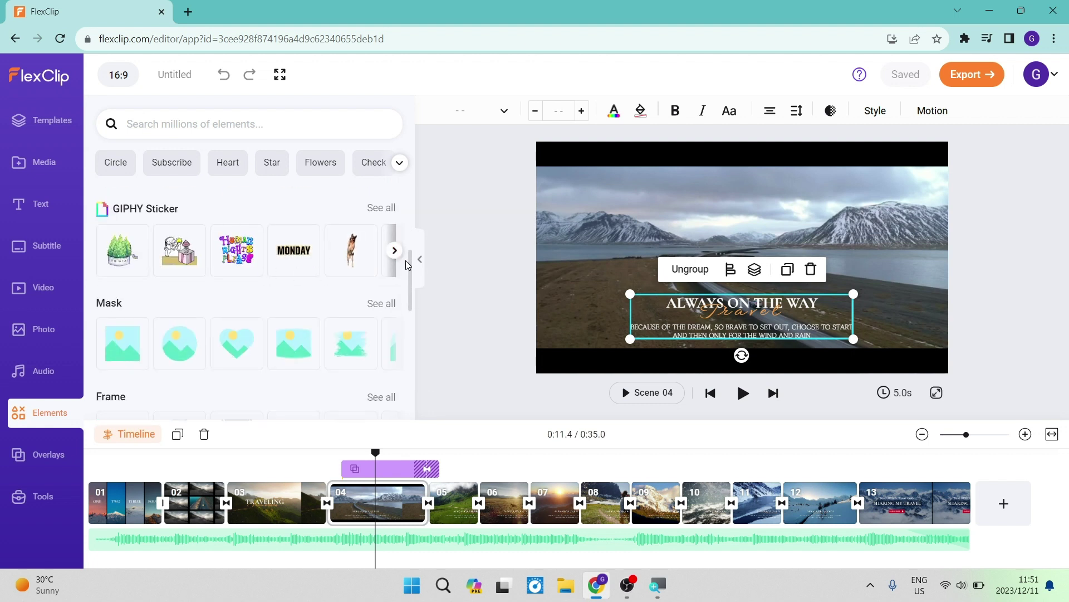
{"action": "left_click_drag", "start_coordinate": [410, 264], "coordinate": [411, 389]}
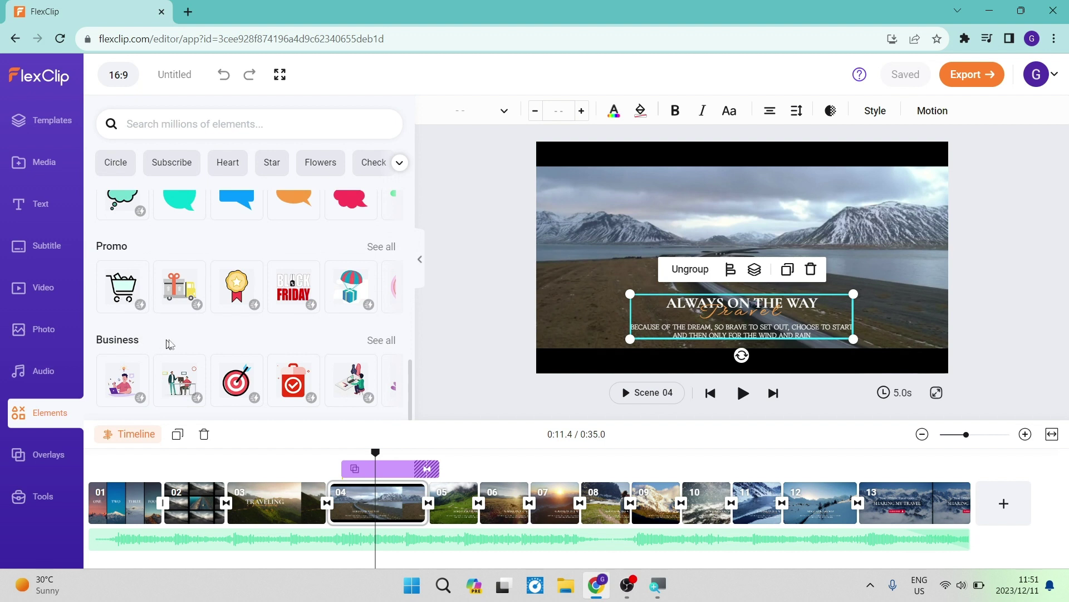
{"action": "scroll", "coordinate": [310, 356], "scroll_direction": "up", "scroll_amount": 10}
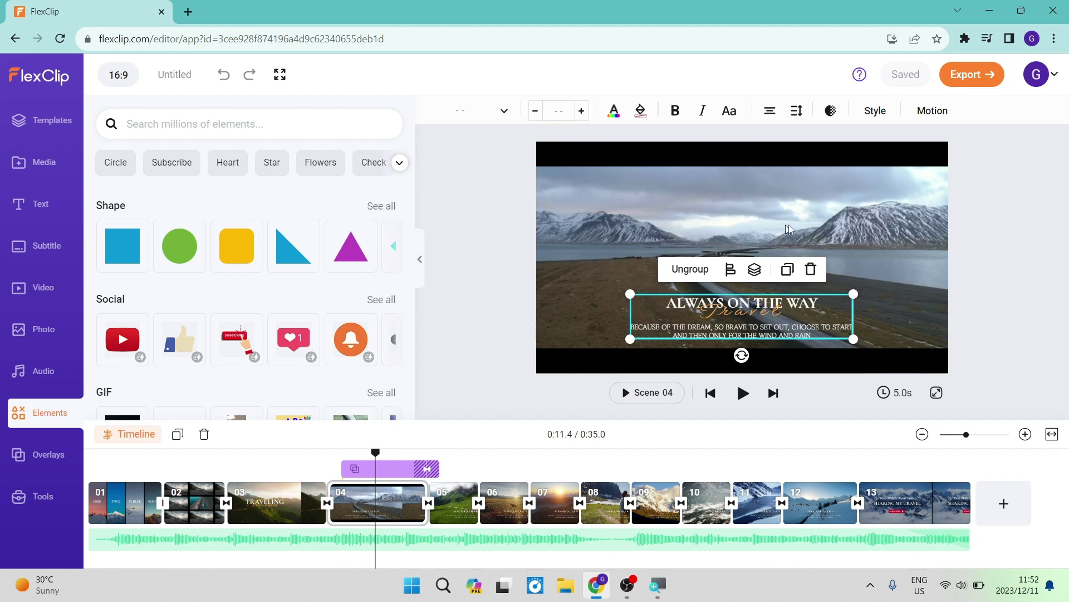
Step: Place the YouTube sticker from Elements > Social onto scene 06's video
{"action": "left_click", "coordinate": [505, 470]}
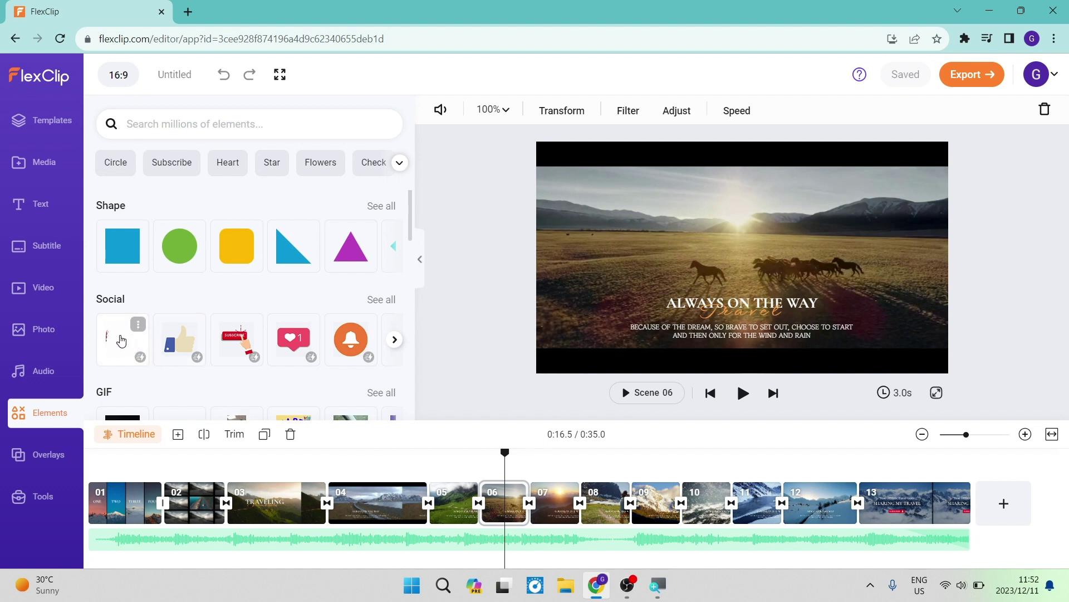
{"action": "left_click_drag", "start_coordinate": [121, 345], "coordinate": [752, 266]}
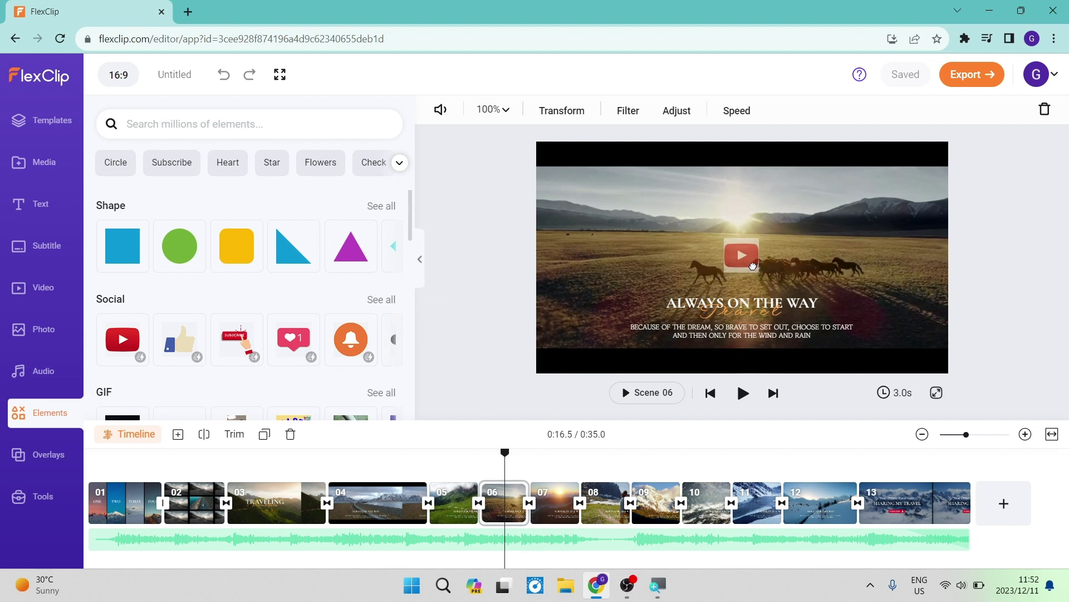
{"action": "left_click_drag", "start_coordinate": [753, 266], "coordinate": [753, 267]}
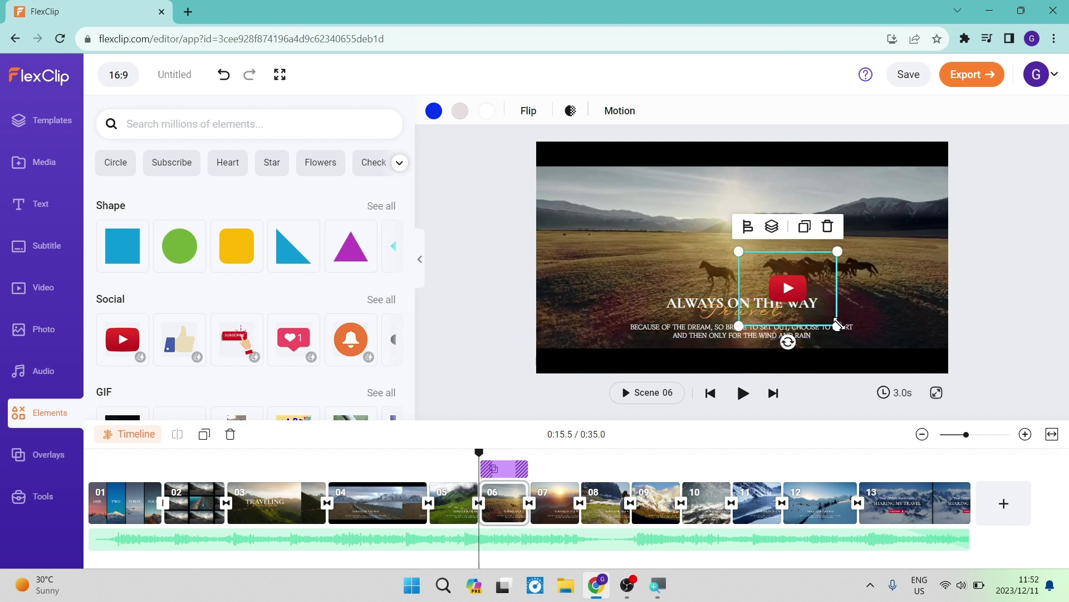
Step: Shrink the YouTube icon, move it to the bottom-right corner, and extend it to 3.0s
{"action": "mouse_move", "coordinate": [838, 326]}
{"action": "left_mouse_down"}
{"action": "mouse_move", "coordinate": [902, 363]}
{"action": "mouse_move", "coordinate": [795, 308]}
{"action": "mouse_move", "coordinate": [817, 324]}
{"action": "left_mouse_up"}
{"action": "left_click_drag", "start_coordinate": [772, 276], "coordinate": [806, 245]}
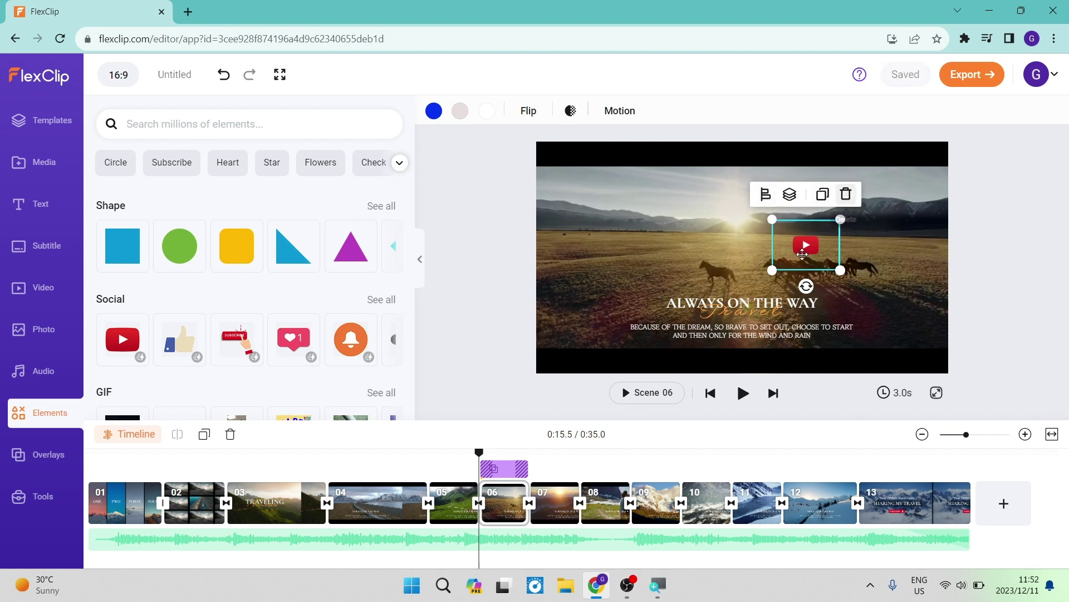
{"action": "left_click_drag", "start_coordinate": [805, 245], "coordinate": [915, 349]}
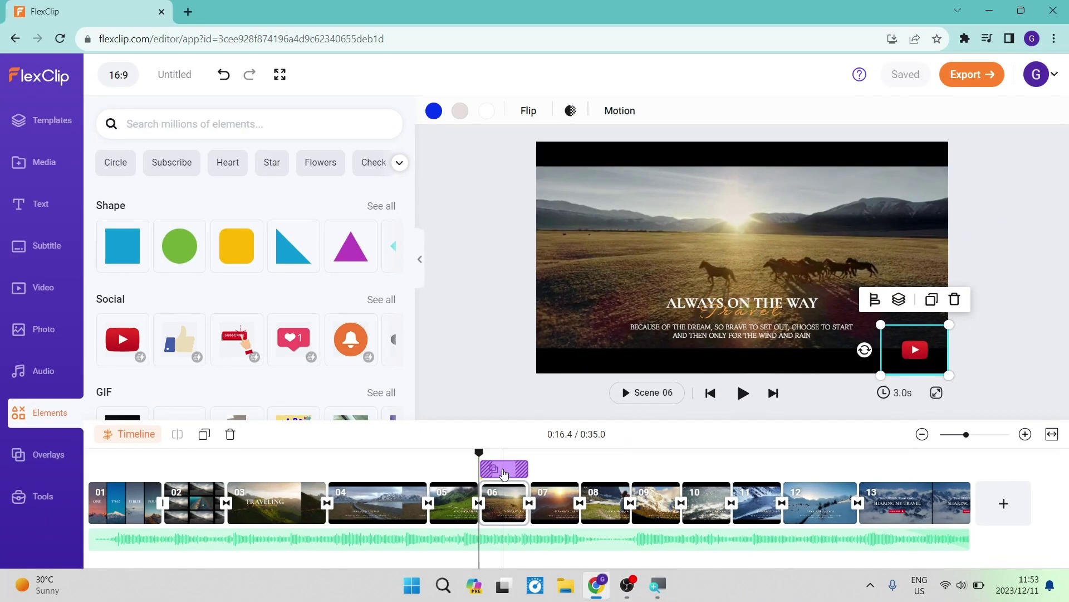
{"action": "left_click", "coordinate": [504, 473]}
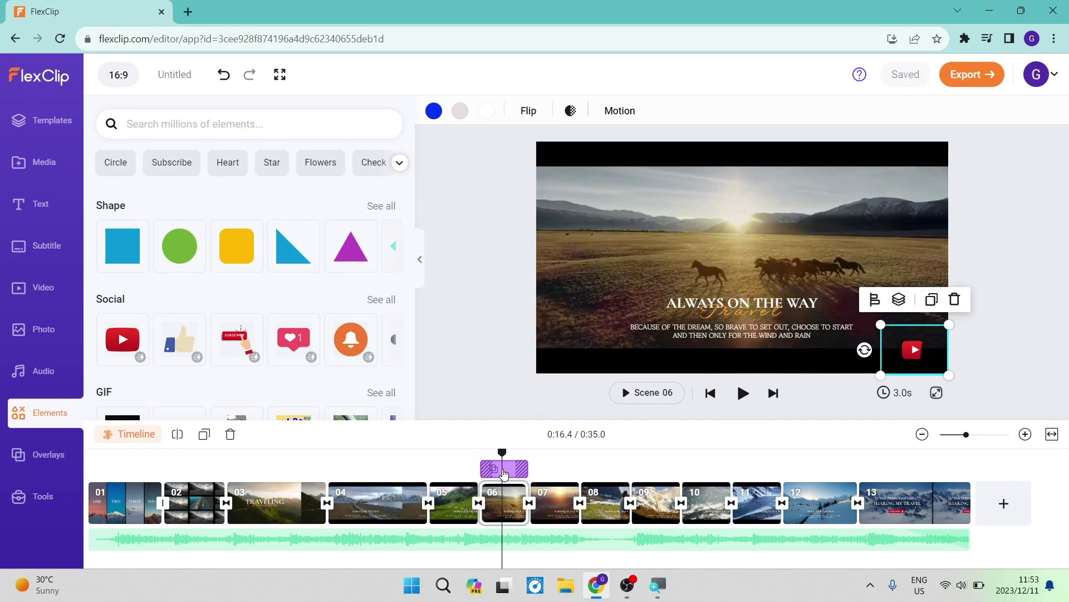
{"action": "left_click_drag", "start_coordinate": [528, 469], "coordinate": [649, 534]}
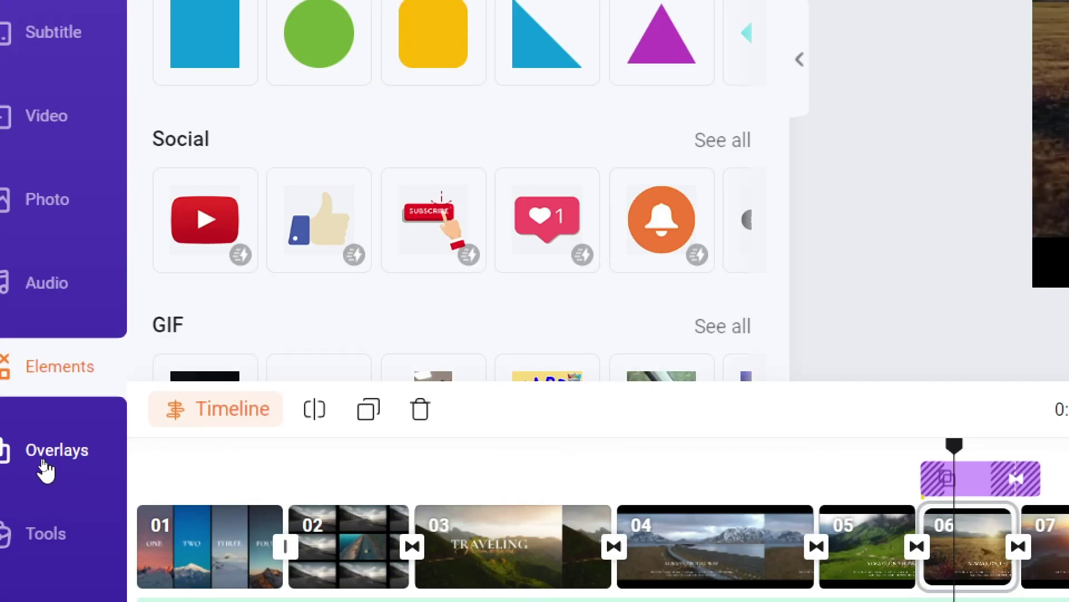
Step: Scroll through the Overlays categories, then bring up the AI Image Generator's description box
{"action": "left_click", "coordinate": [92, 468]}
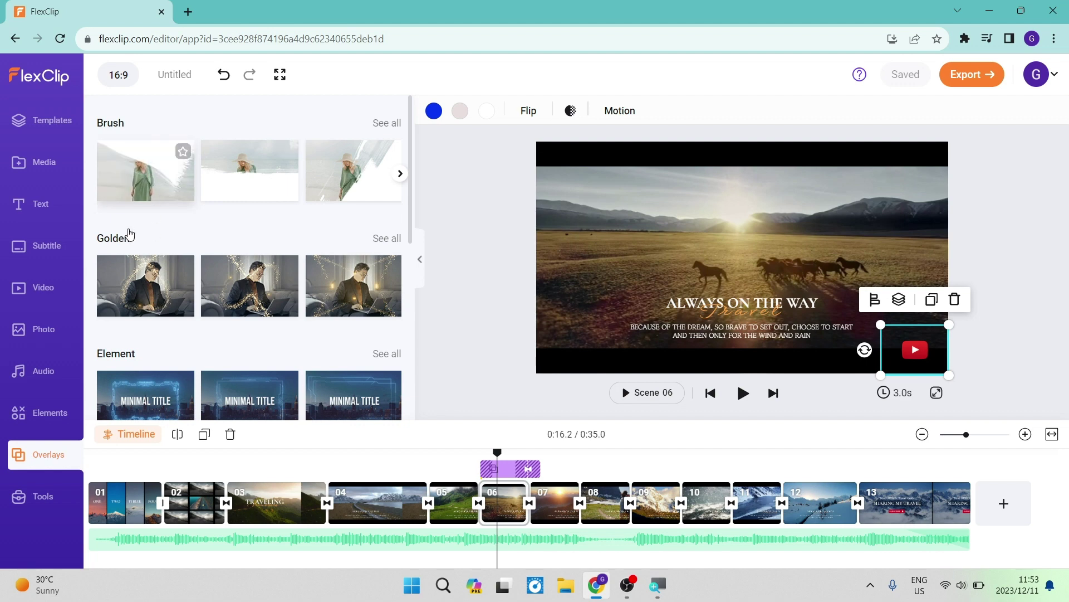
{"action": "scroll", "coordinate": [155, 301], "scroll_direction": "down", "scroll_amount": 3}
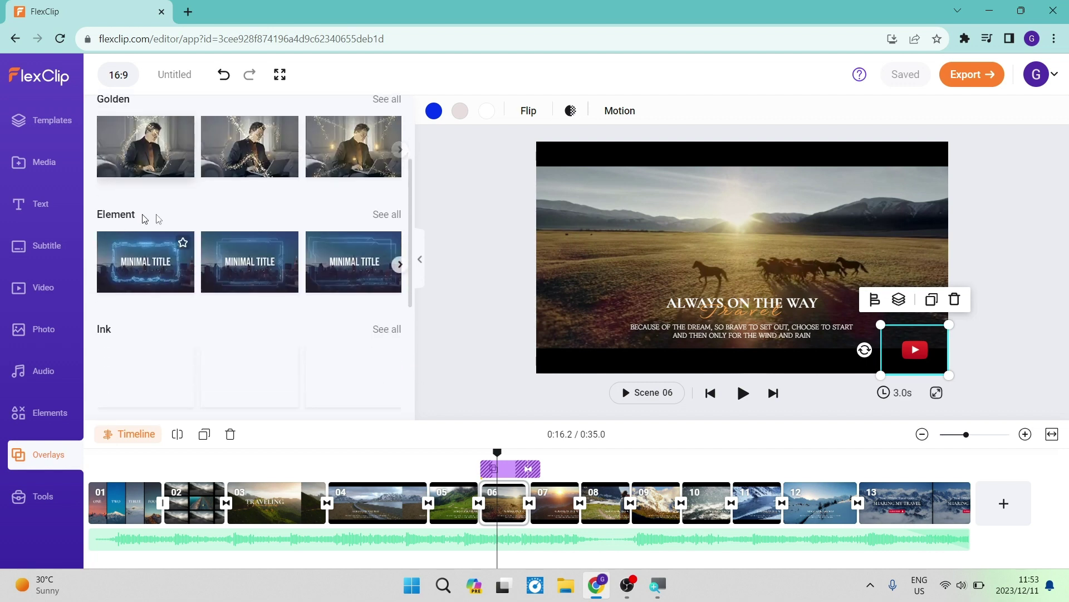
{"action": "scroll", "coordinate": [168, 315], "scroll_direction": "down", "scroll_amount": 5}
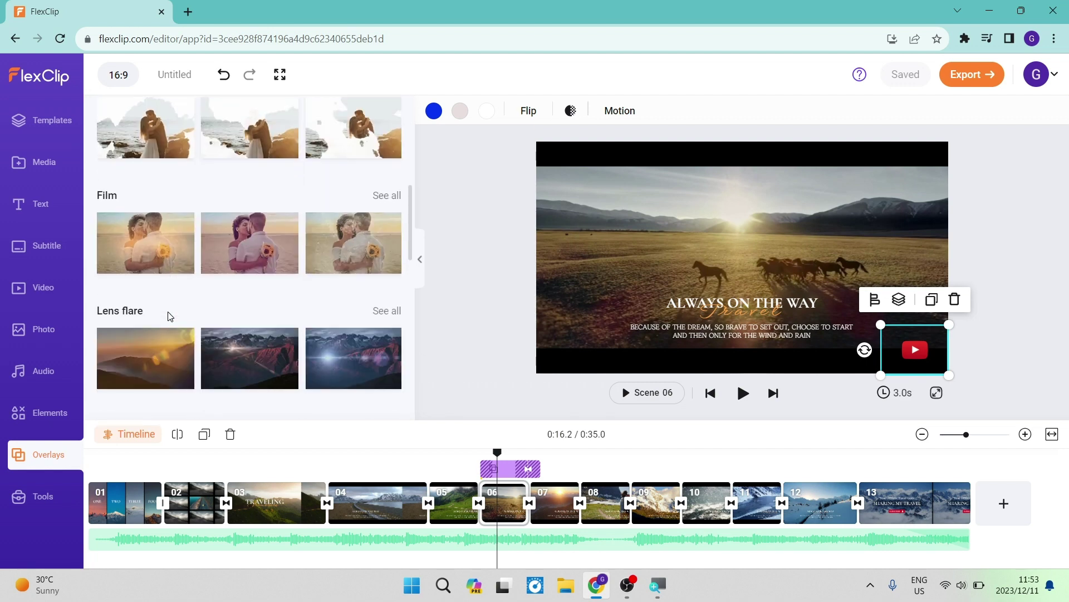
{"action": "scroll", "coordinate": [176, 321], "scroll_direction": "down", "scroll_amount": 10}
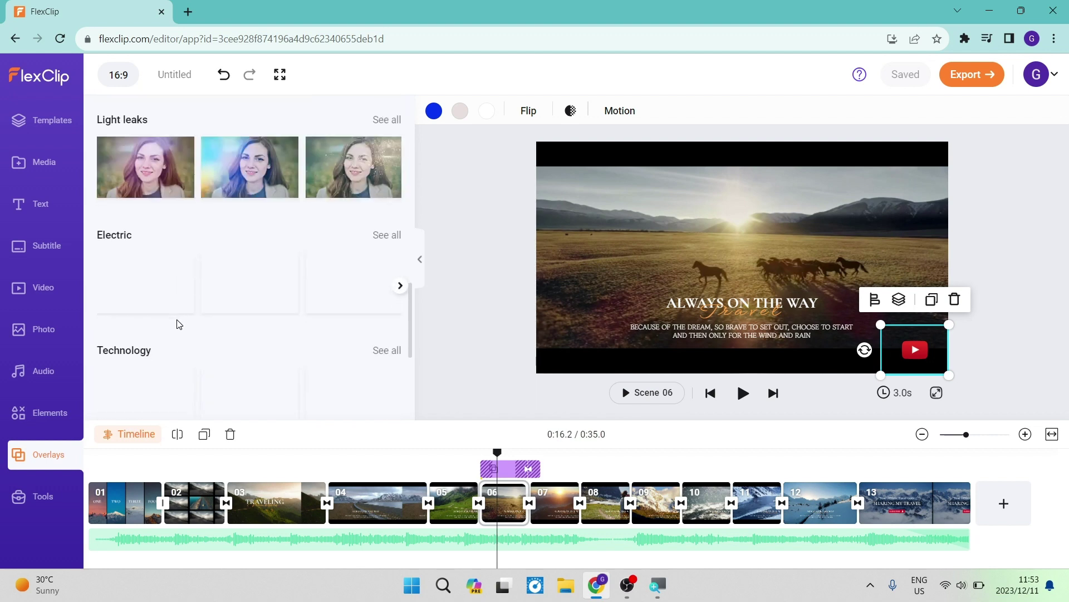
{"action": "scroll", "coordinate": [178, 322], "scroll_direction": "down", "scroll_amount": 2}
{"action": "scroll", "coordinate": [191, 273], "scroll_direction": "up", "scroll_amount": 15}
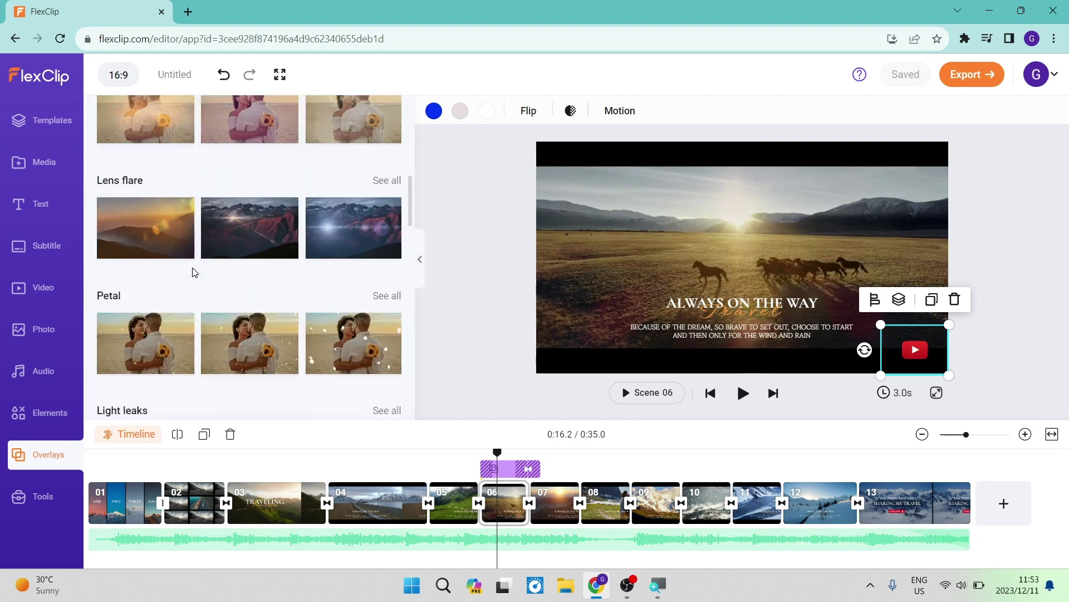
{"action": "scroll", "coordinate": [193, 272], "scroll_direction": "up", "scroll_amount": 2}
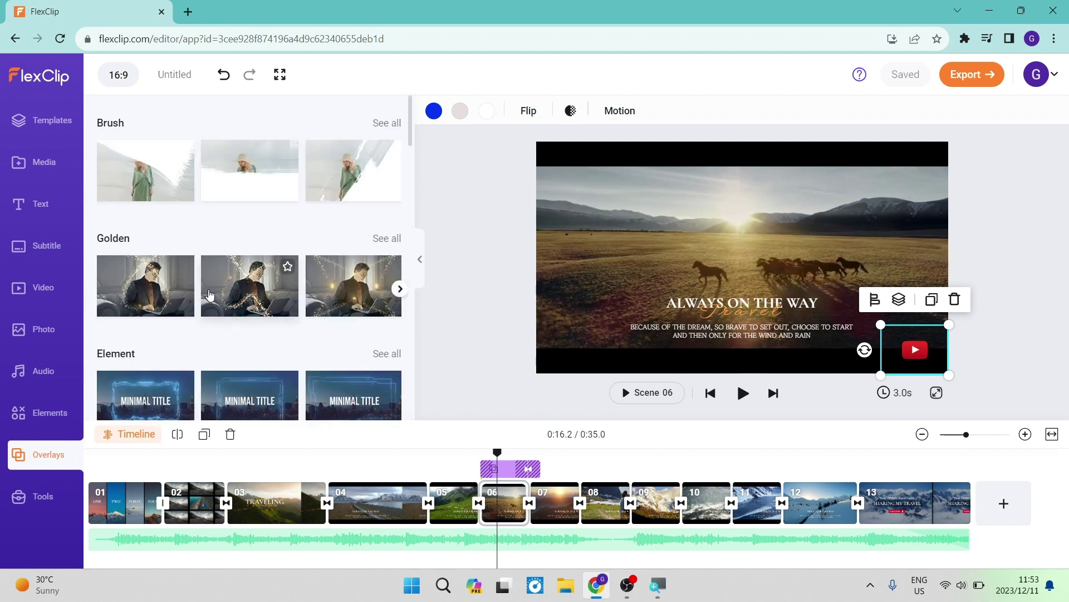
{"action": "left_click", "coordinate": [34, 501]}
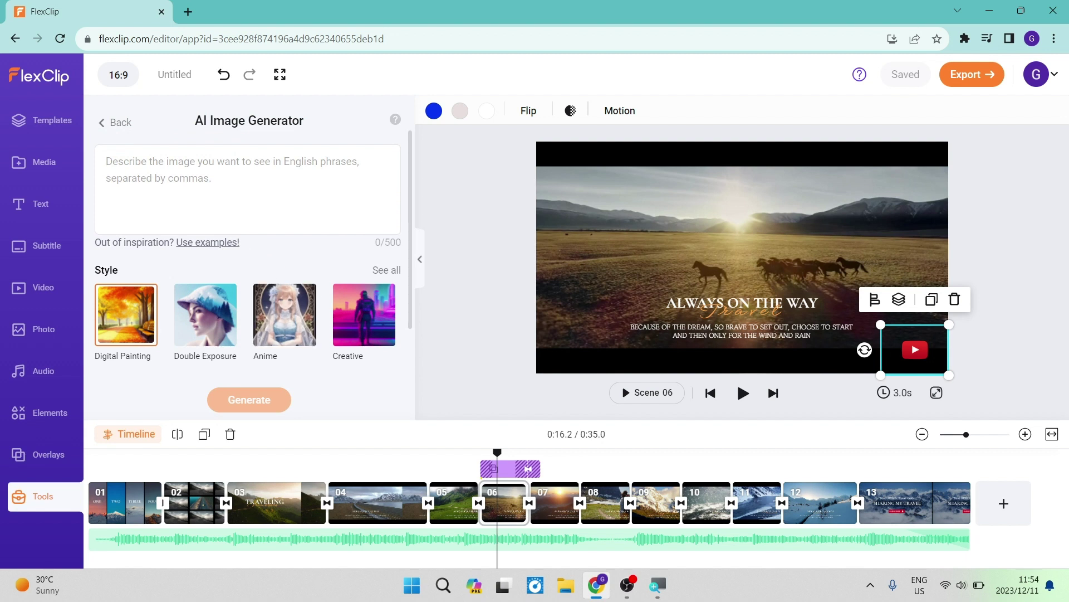
{"action": "left_click", "coordinate": [190, 186]}
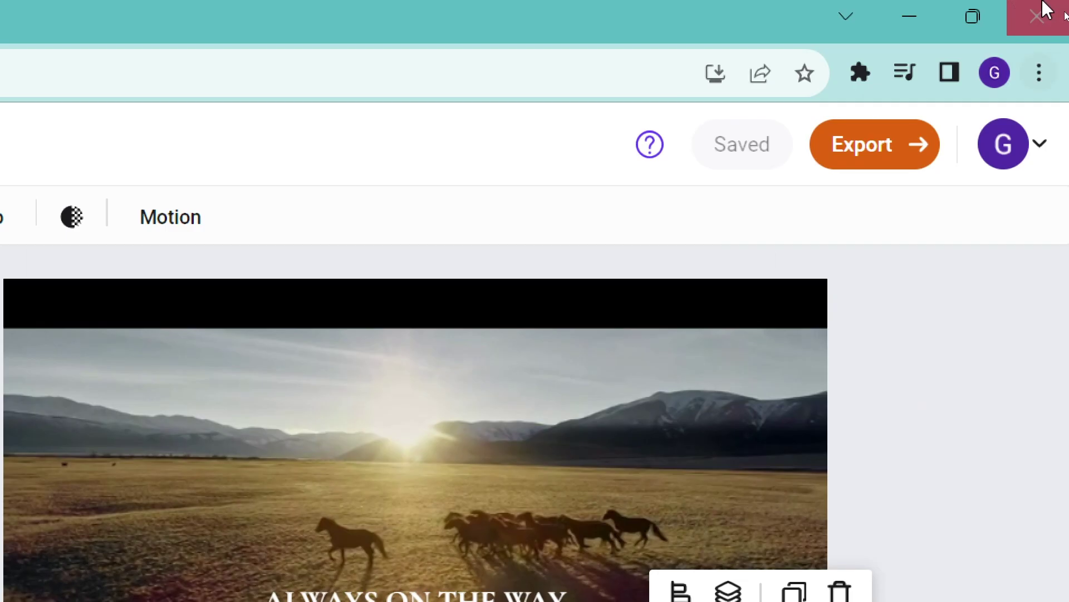
{"action": "left_click", "coordinate": [860, 158]}
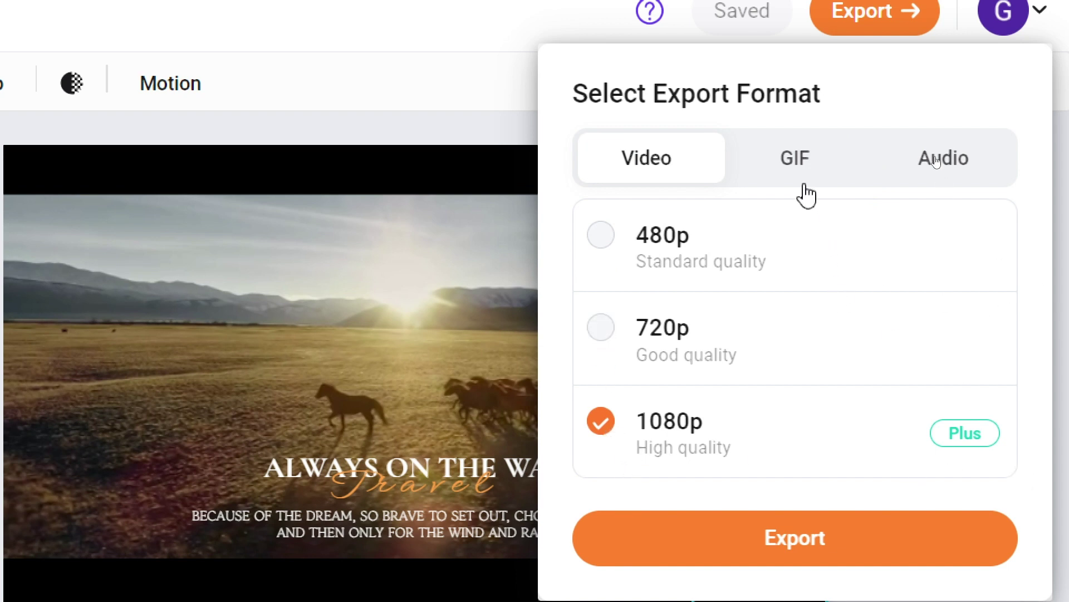
{"action": "left_click", "coordinate": [807, 150]}
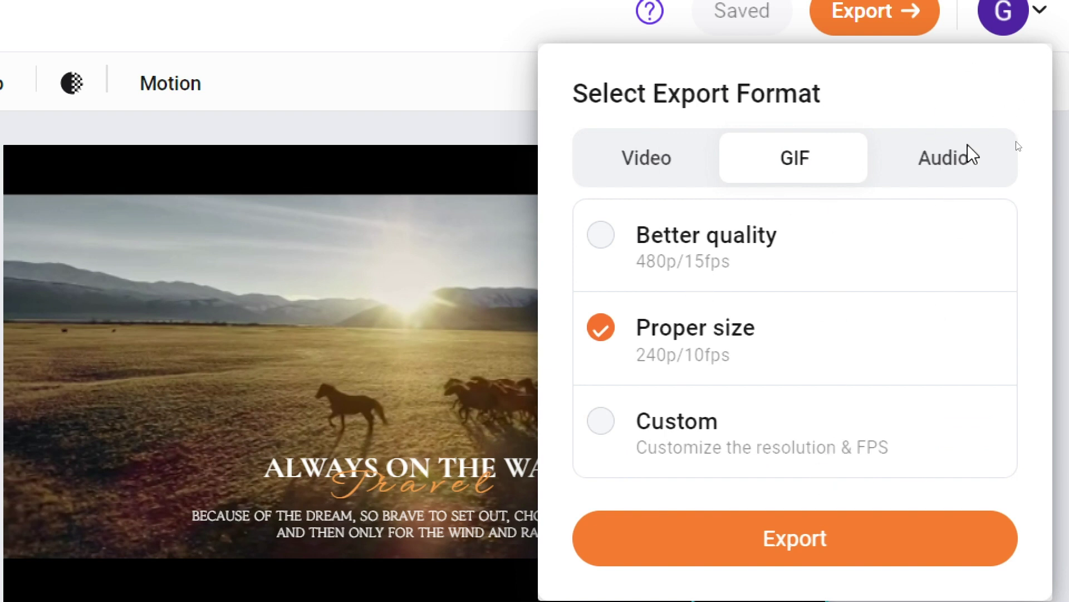
{"action": "left_click", "coordinate": [956, 160]}
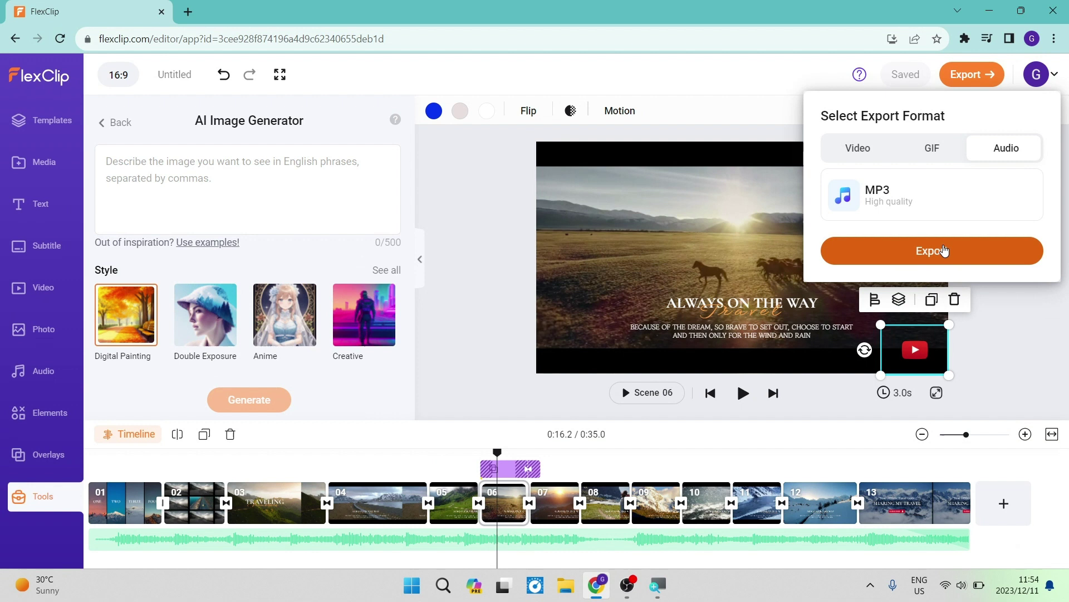
{"action": "left_click", "coordinate": [946, 250]}
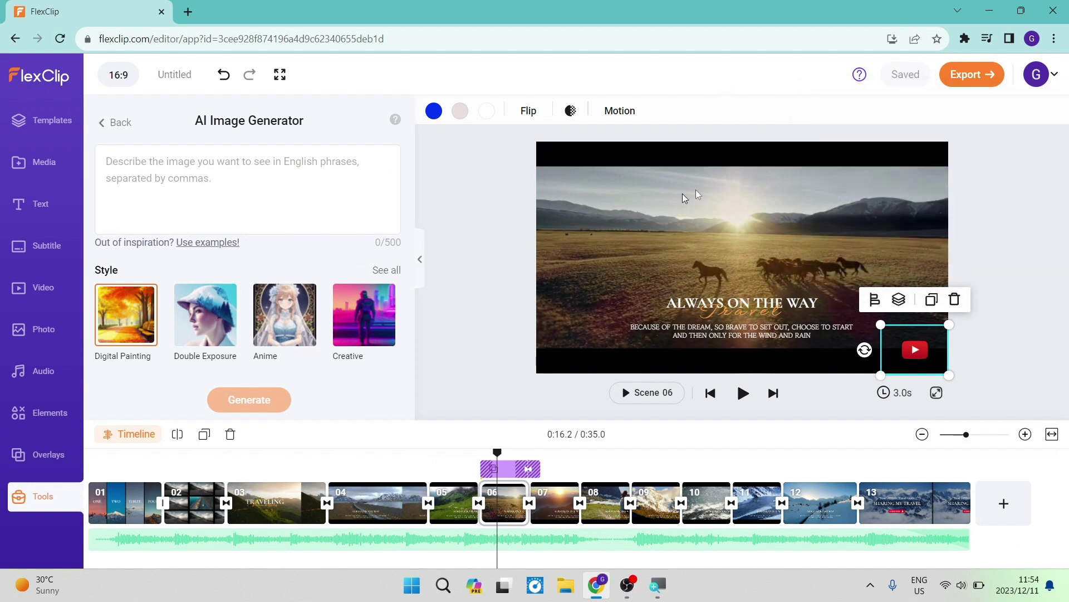
{"action": "left_click", "coordinate": [1054, 80]}
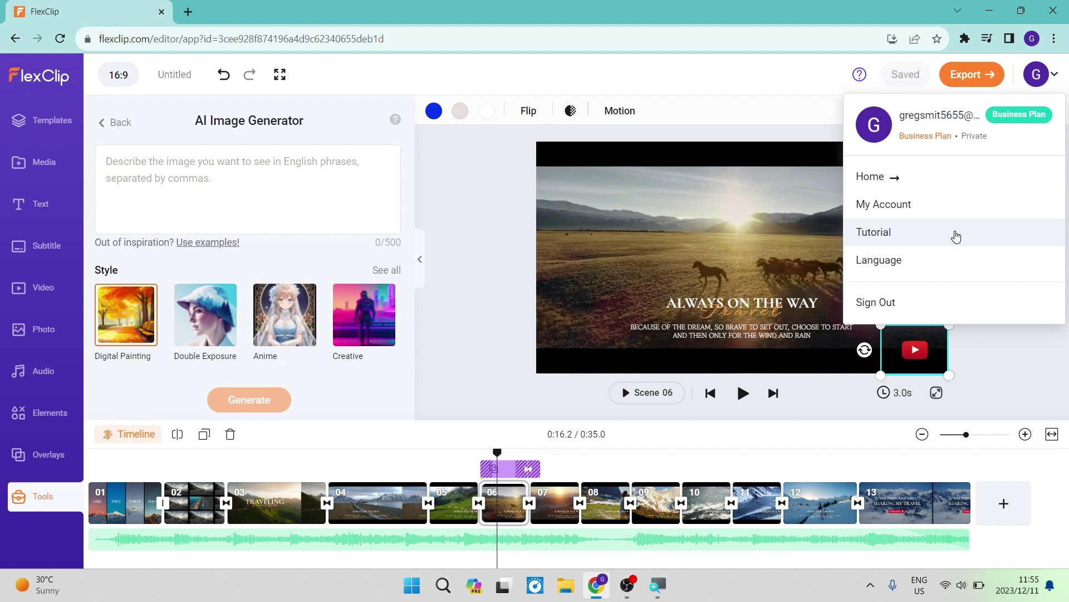
{"action": "left_click", "coordinate": [1036, 74]}
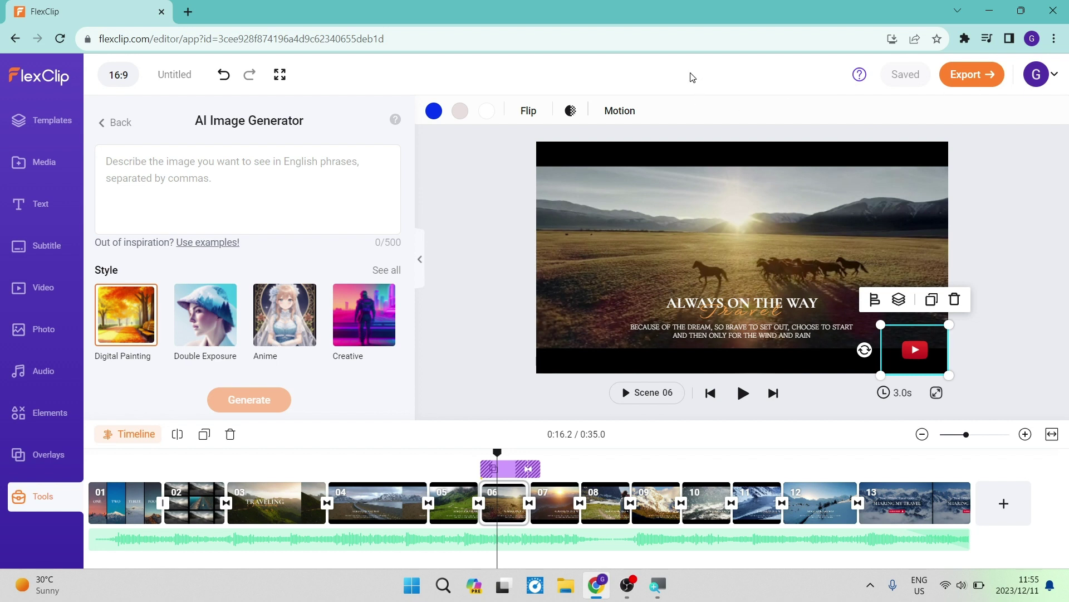